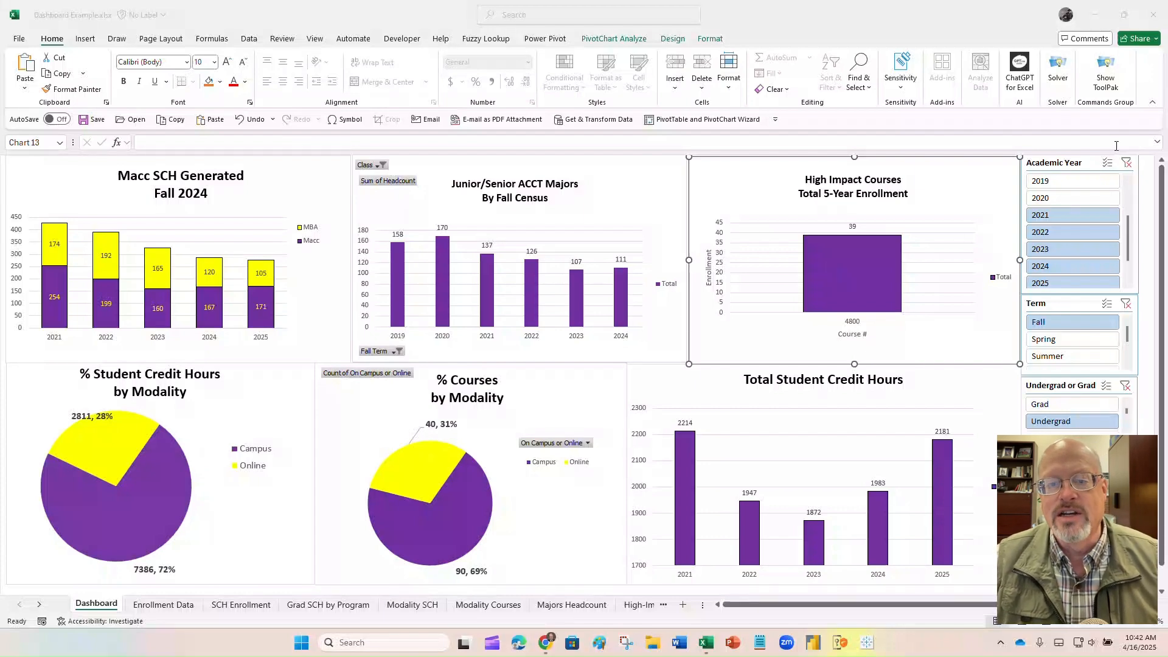
- Set the Academic Year slicer to 2023–2026, so 4800 shows 29 and 4900 shows 2
{"action": "left_click", "coordinate": [1109, 201]}
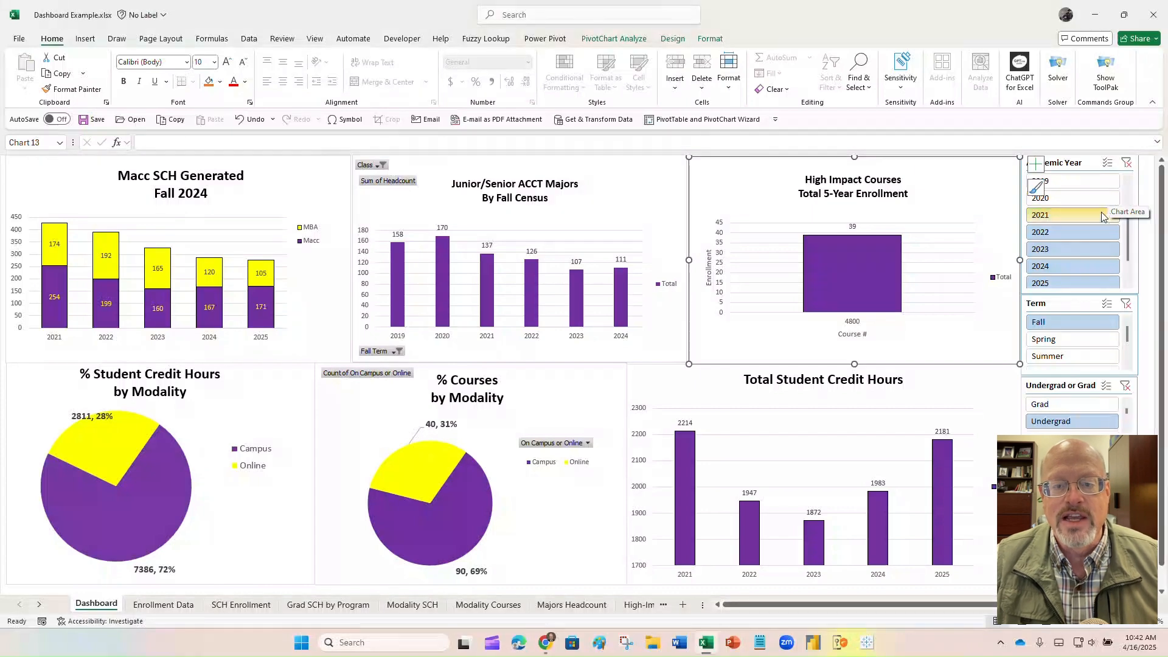
{"action": "left_click", "coordinate": [1093, 228]}
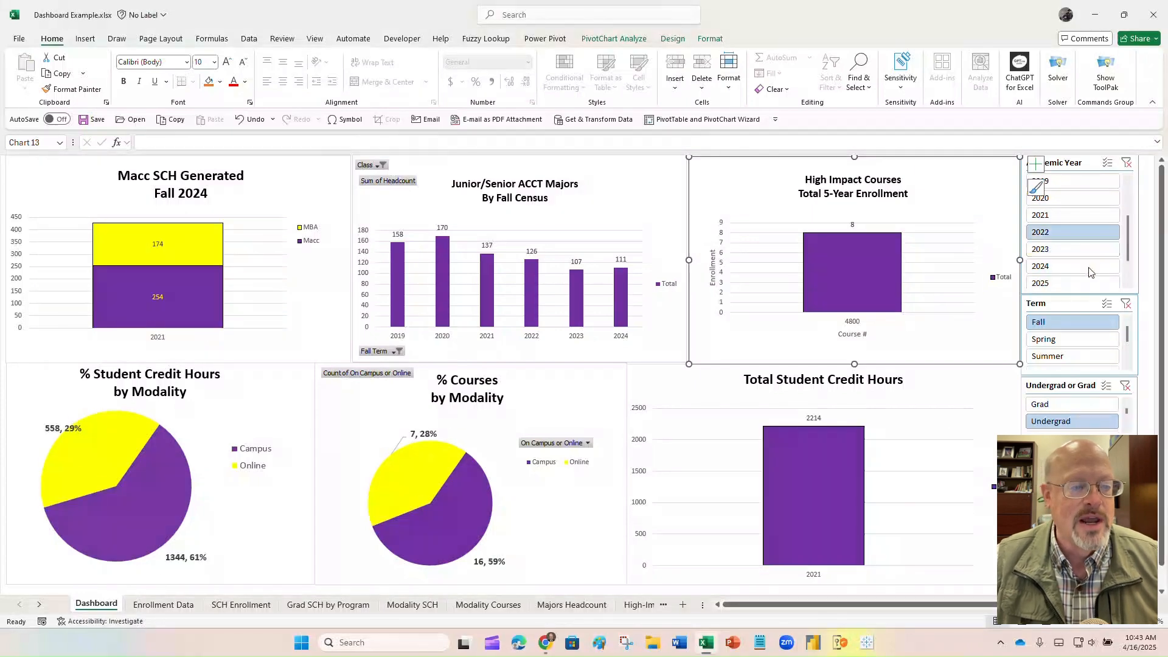
{"action": "left_click", "coordinate": [1080, 249]}
{"action": "scroll", "coordinate": [1126, 256], "scroll_direction": "down", "scroll_amount": 2}
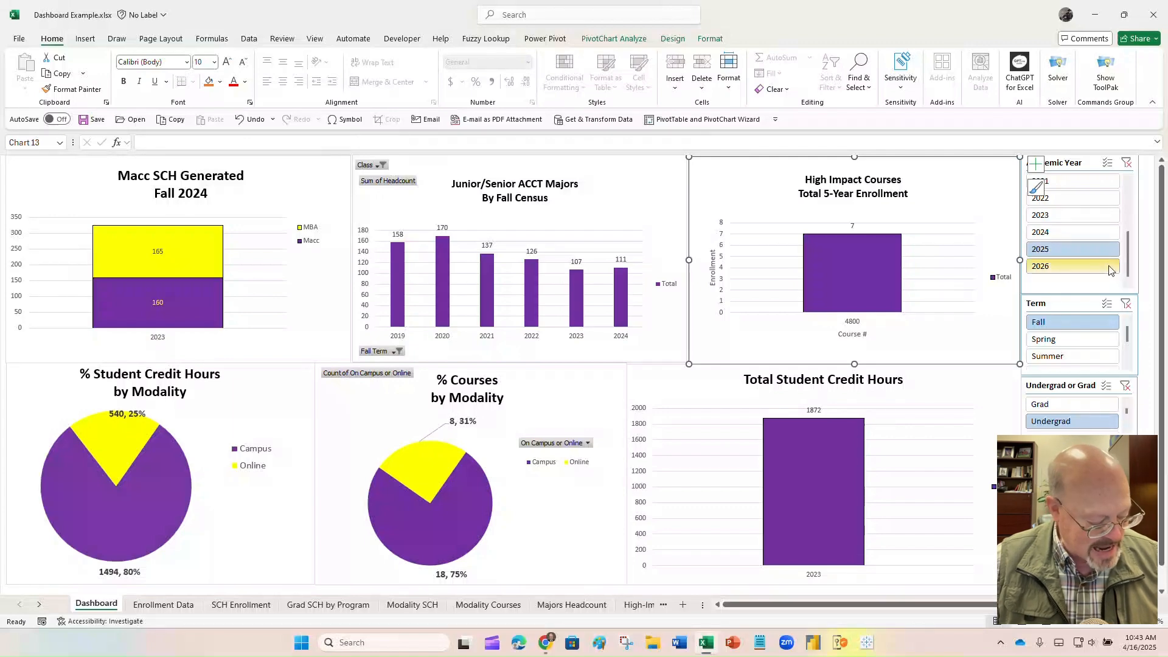
{"action": "left_click", "coordinate": [1102, 250]}
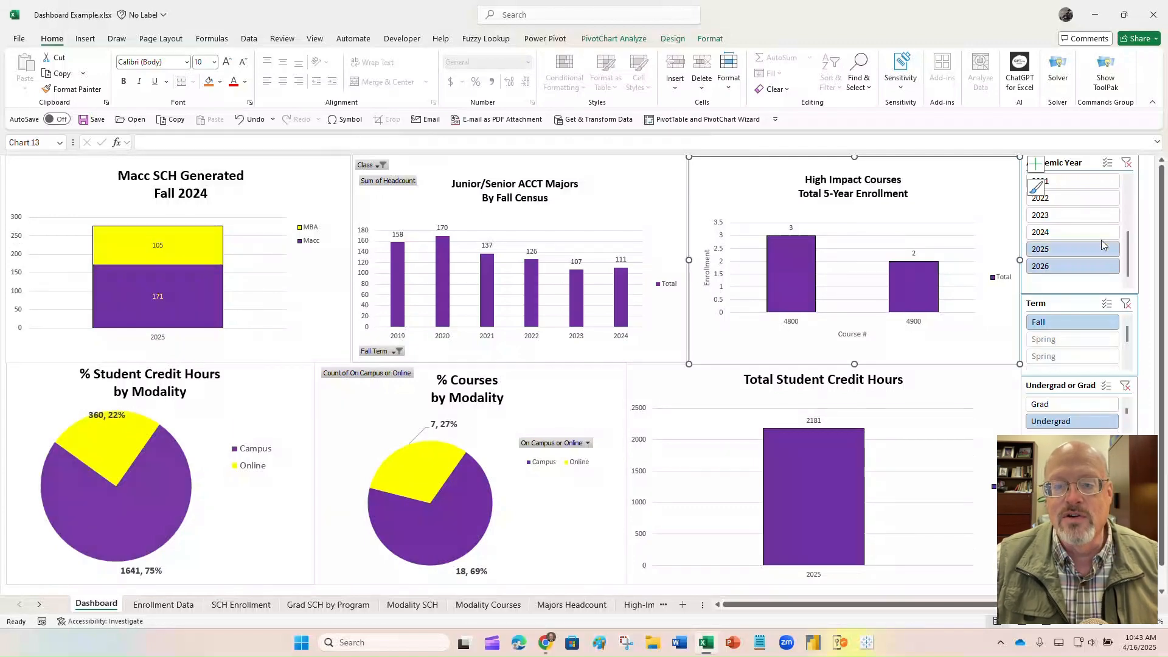
{"action": "left_click_drag", "start_coordinate": [1100, 231], "coordinate": [1100, 215]}
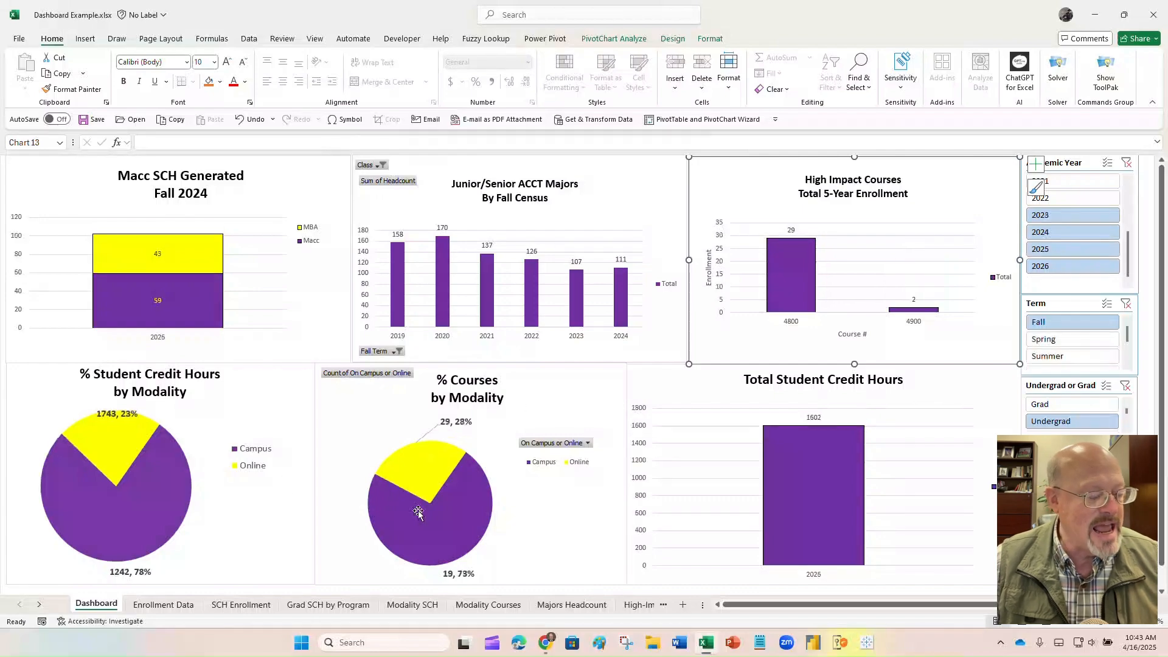
{"action": "left_click", "coordinate": [164, 604]}
{"action": "left_click", "coordinate": [240, 606]}
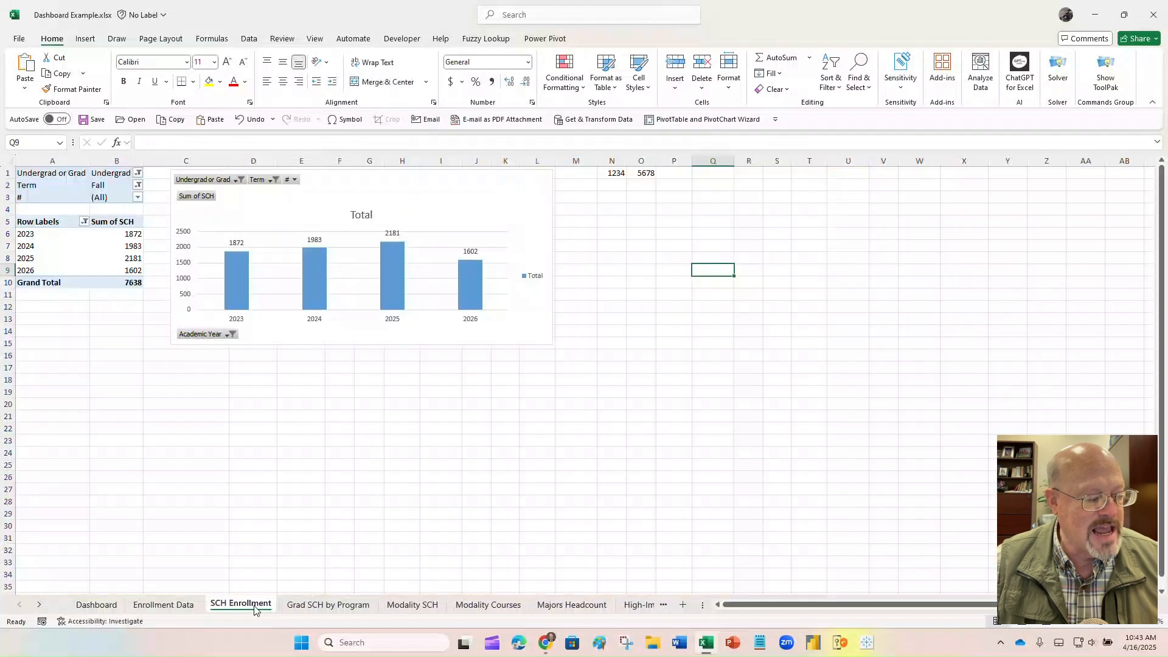
{"action": "left_click", "coordinate": [297, 606]}
{"action": "left_click", "coordinate": [412, 605]}
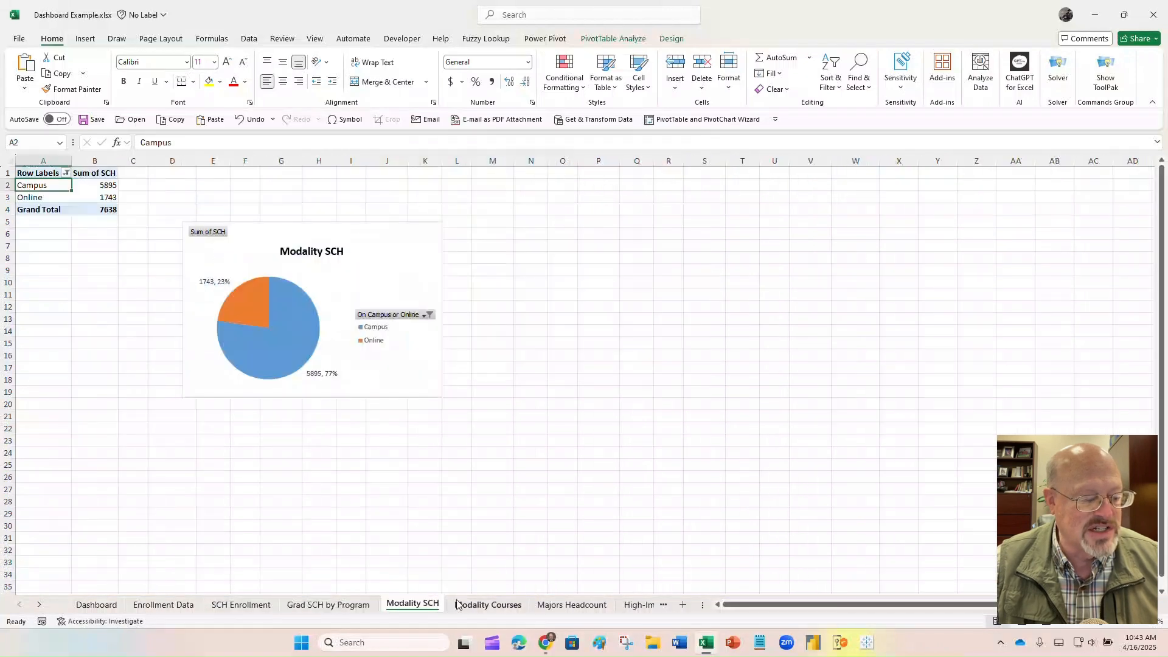
{"action": "left_click", "coordinate": [470, 603]}
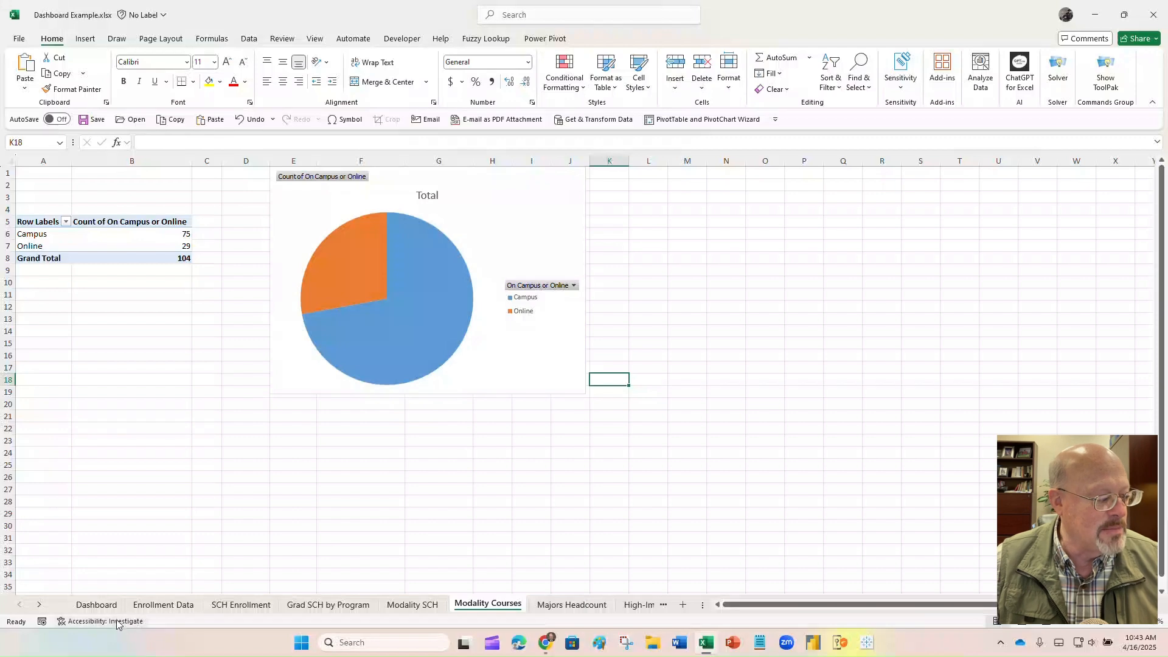
{"action": "left_click", "coordinate": [96, 604]}
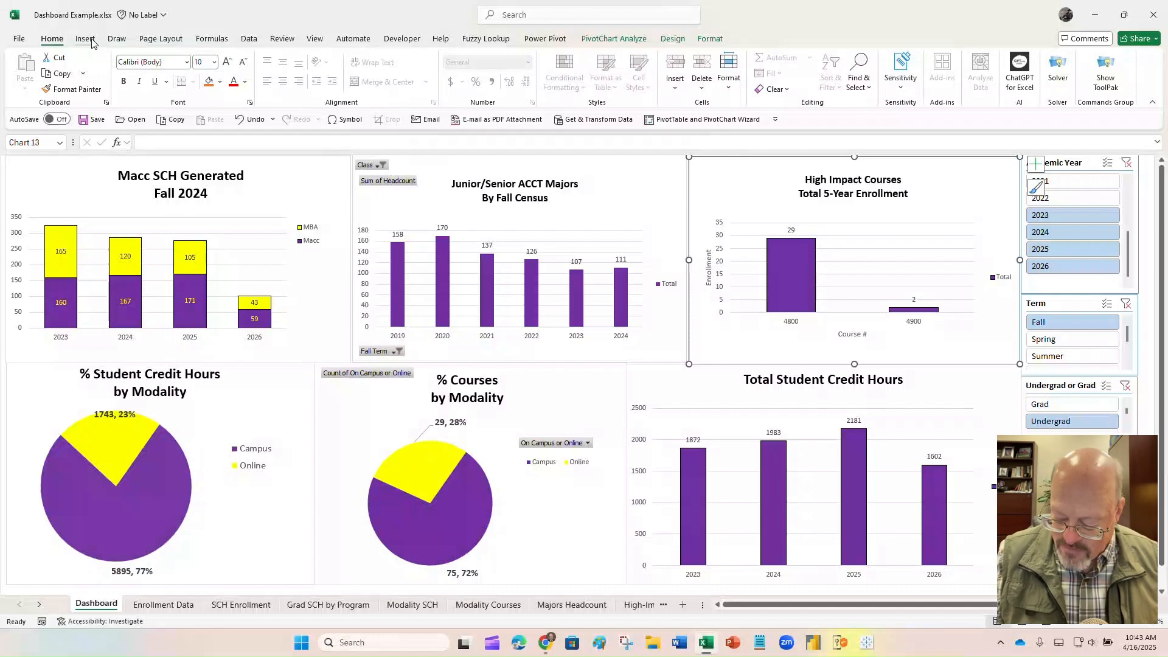
- Turn on Magnifier at 300% and bring up the Review commands
{"action": "key", "text": "super+plus"}
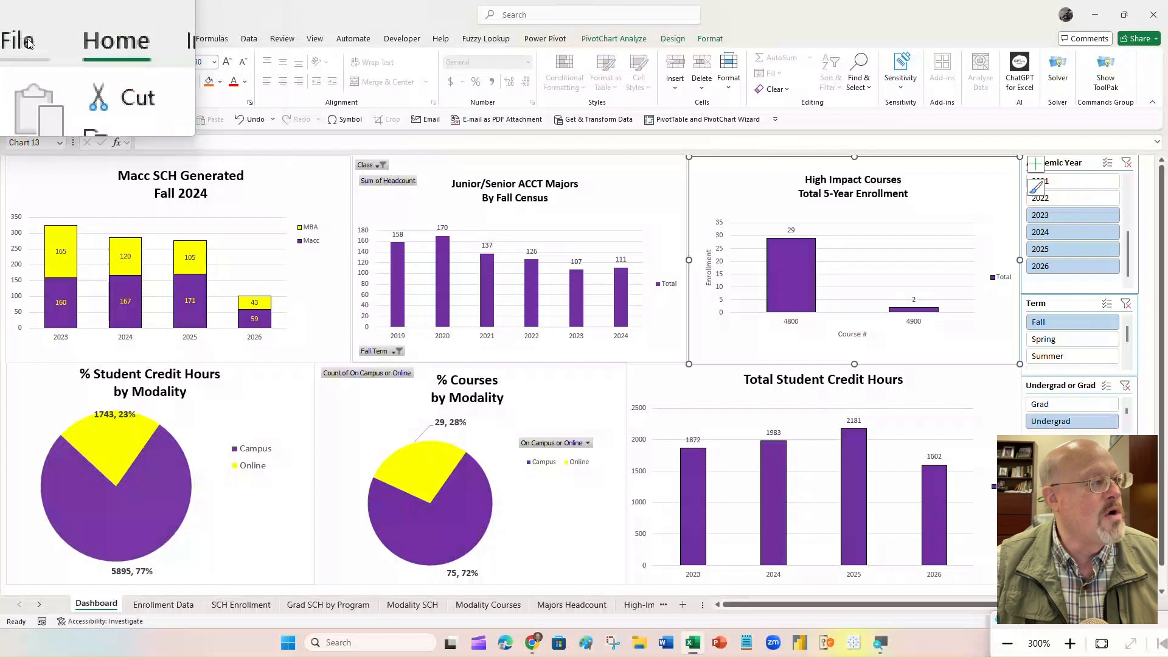
{"action": "left_click", "coordinate": [275, 42]}
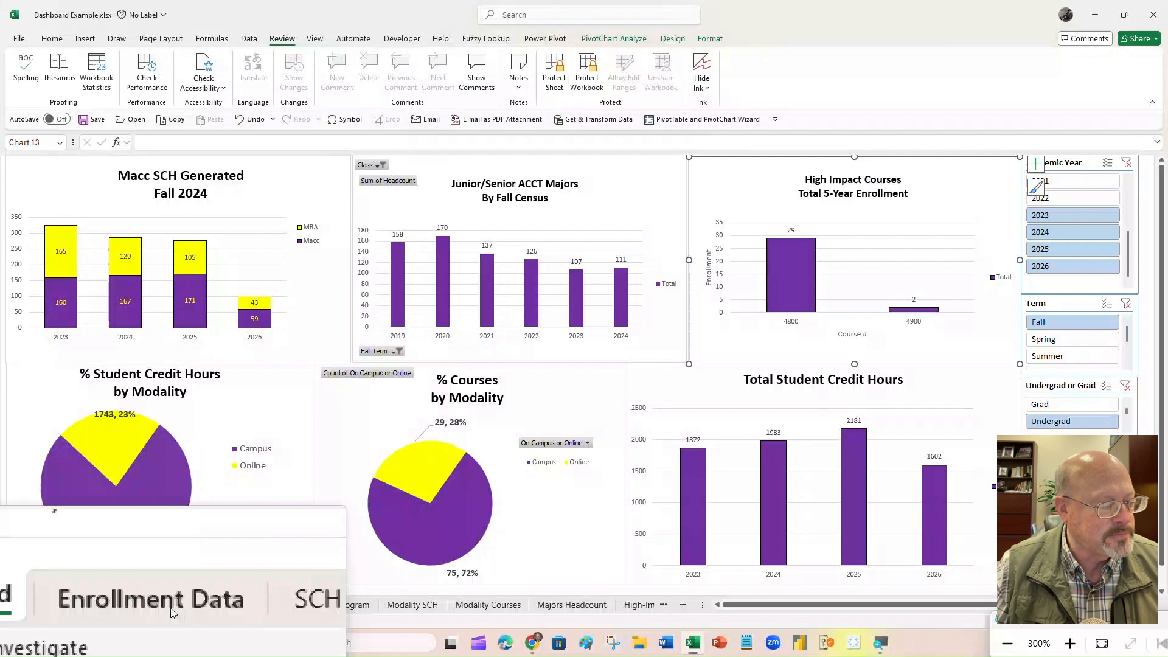
- Go to the Enrollment Data sheet, close Magnifier, and select Cr. Hr. cells J2:J10
{"action": "left_click", "coordinate": [171, 609]}
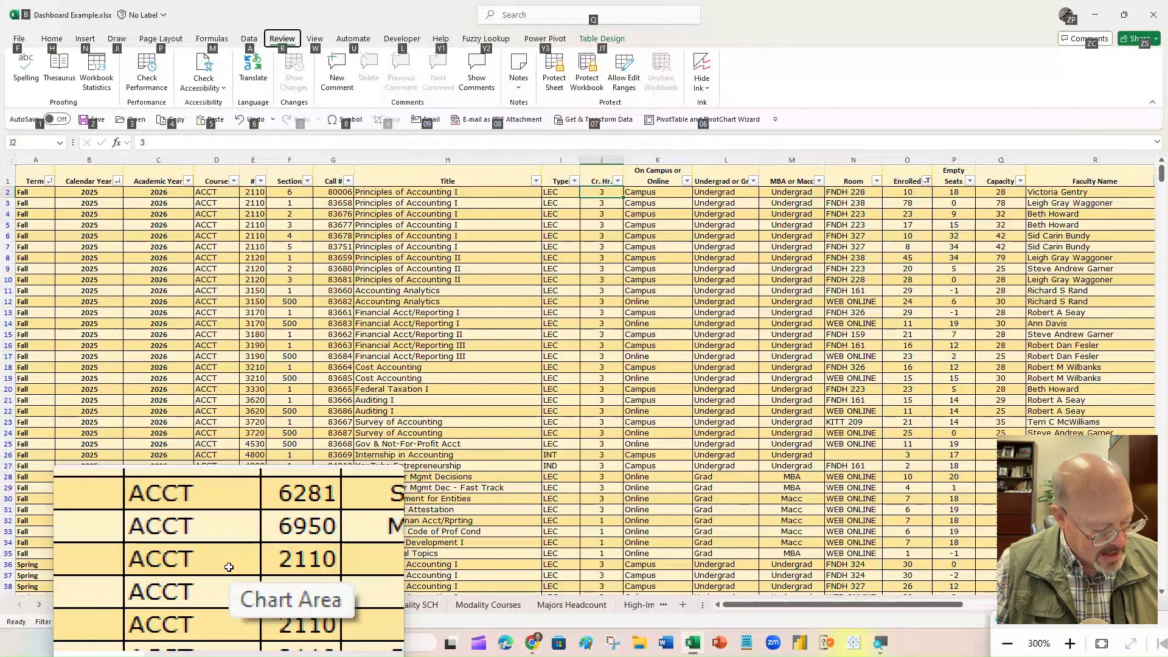
{"action": "key", "text": "super+Escape"}
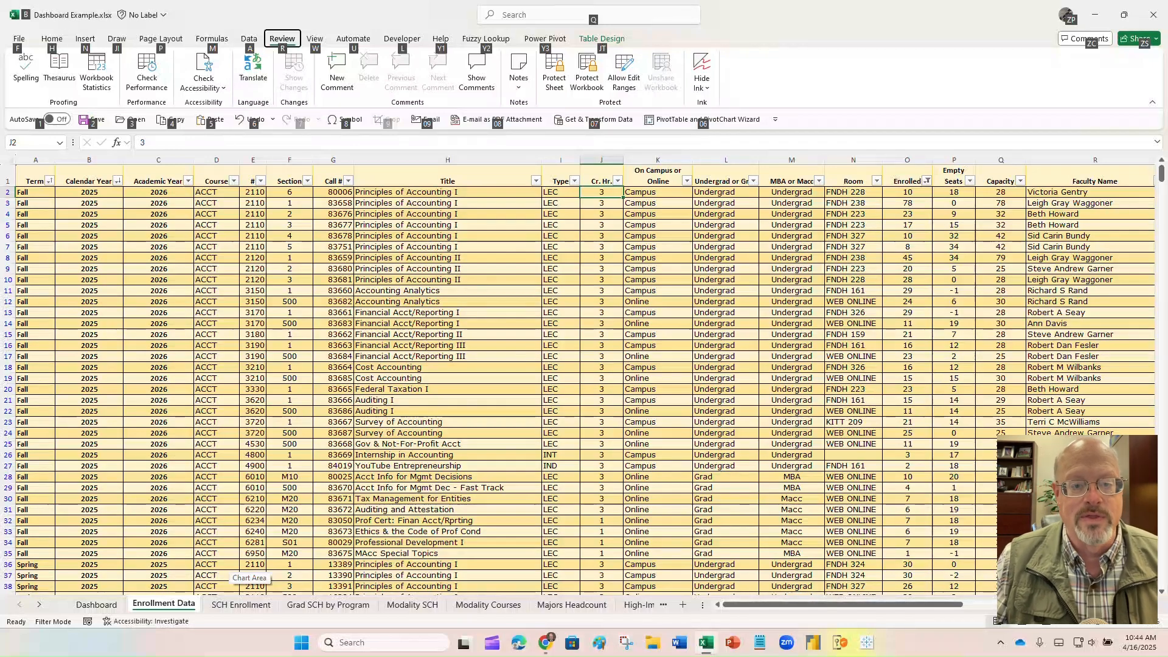
{"action": "left_click_drag", "start_coordinate": [608, 192], "coordinate": [602, 280]}
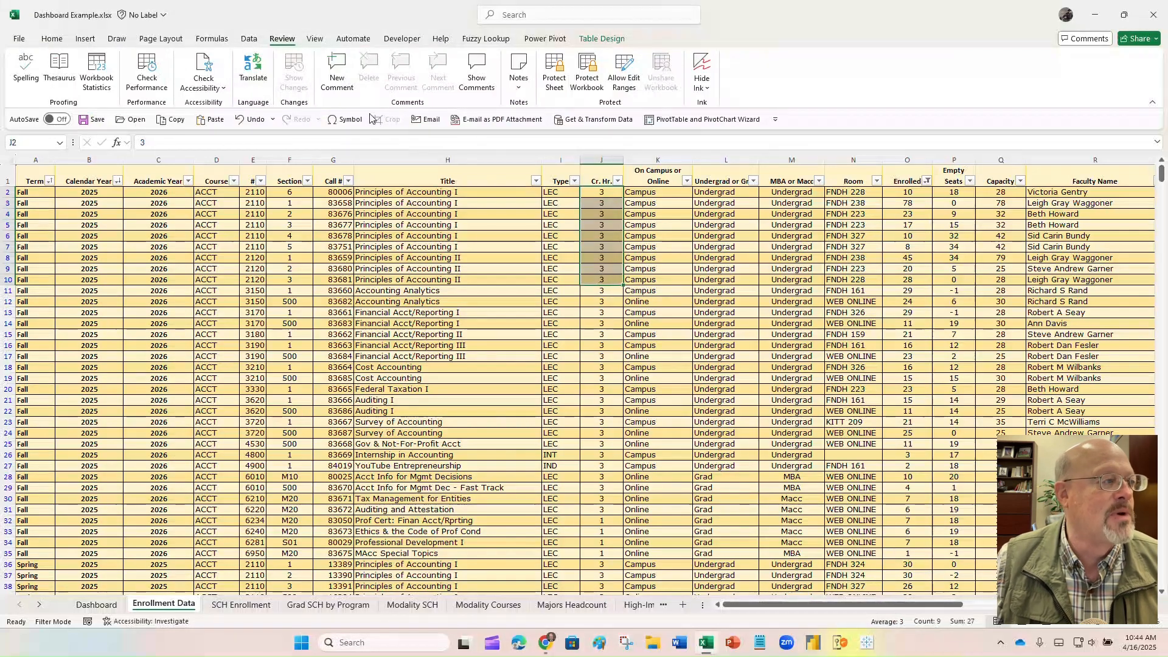
- Fill the selected Cr. Hr. cells purple from the Home fill colours
{"action": "left_click", "coordinate": [62, 39]}
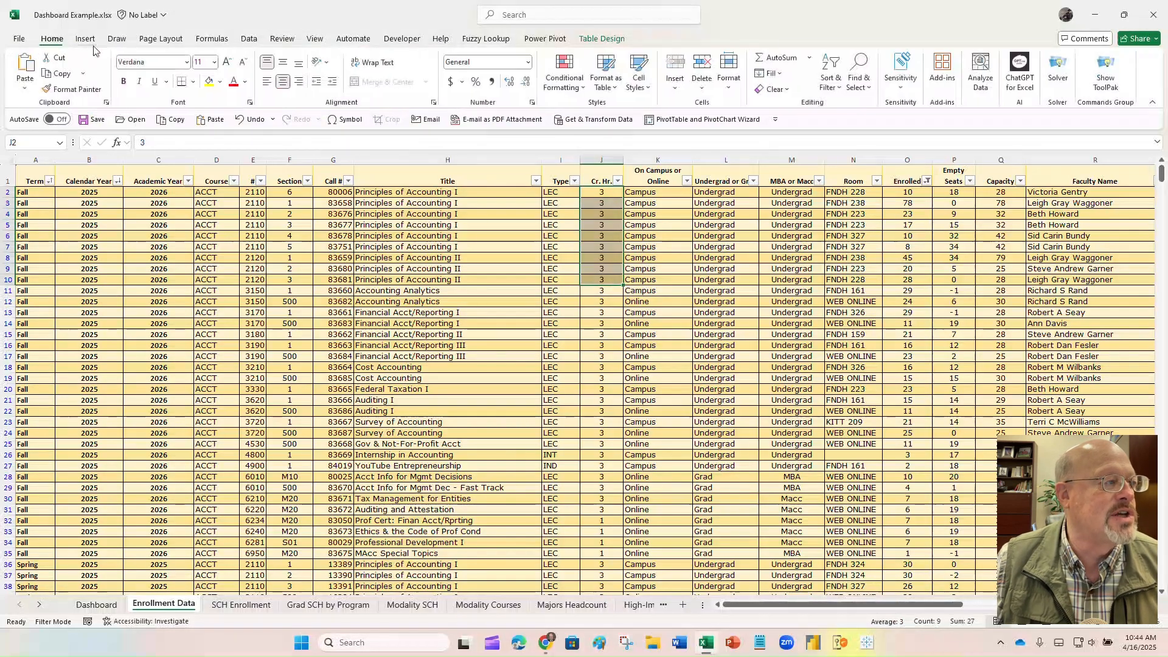
{"action": "left_click", "coordinate": [220, 82]}
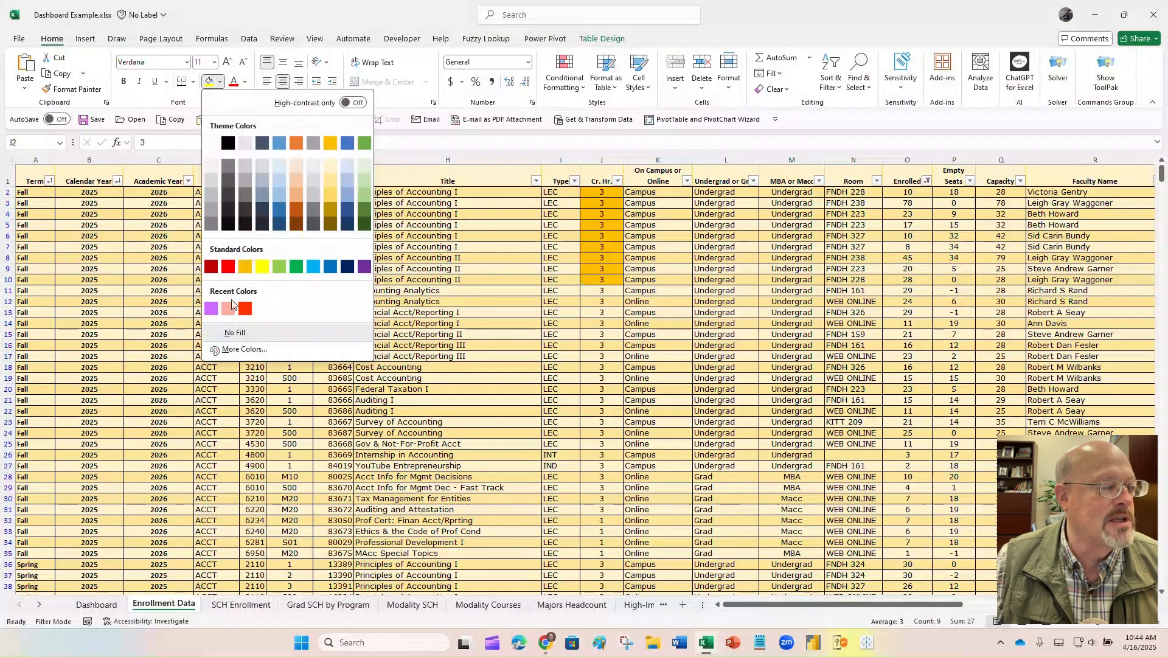
{"action": "left_click", "coordinate": [212, 309]}
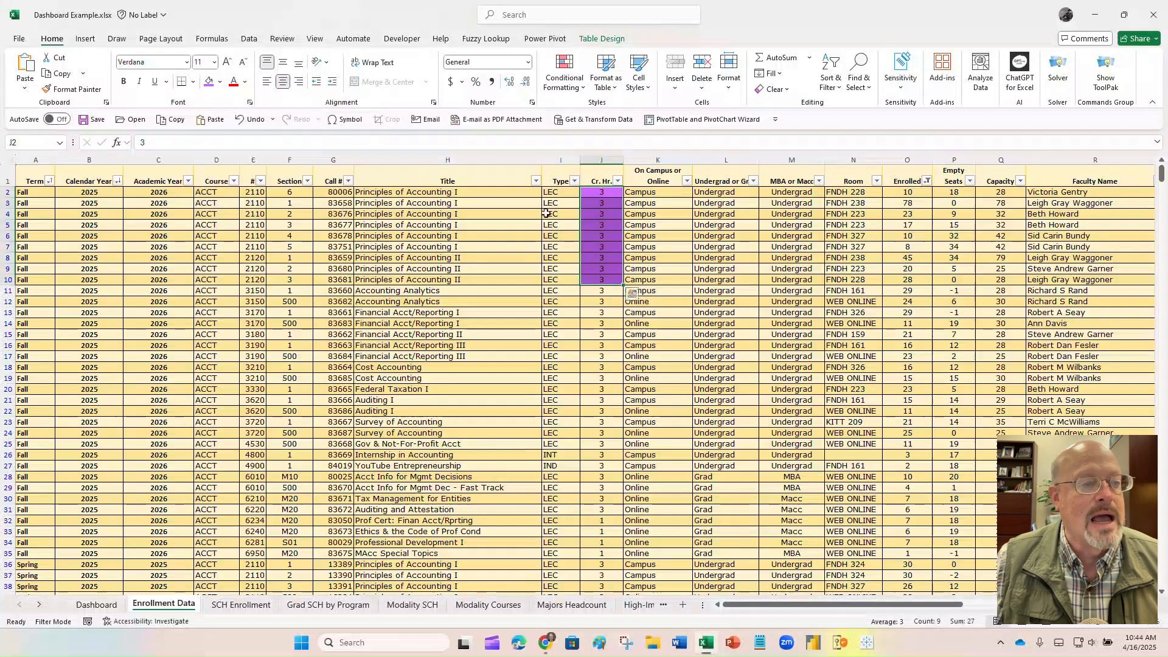
- Enter 1 through 6 down the column, then undo those entries
{"action": "type", "text": "1"}
{"action": "key", "text": "Return"}
{"action": "type", "text": "2"}
{"action": "key", "text": "Return"}
{"action": "type", "text": "3"}
{"action": "key", "text": "Return"}
{"action": "key", "text": "Return"}
{"action": "type", "text": "4"}
{"action": "key", "text": "Return"}
{"action": "type", "text": "5"}
{"action": "key", "text": "Return"}
{"action": "type", "text": "6"}
{"action": "key", "text": "Return"}
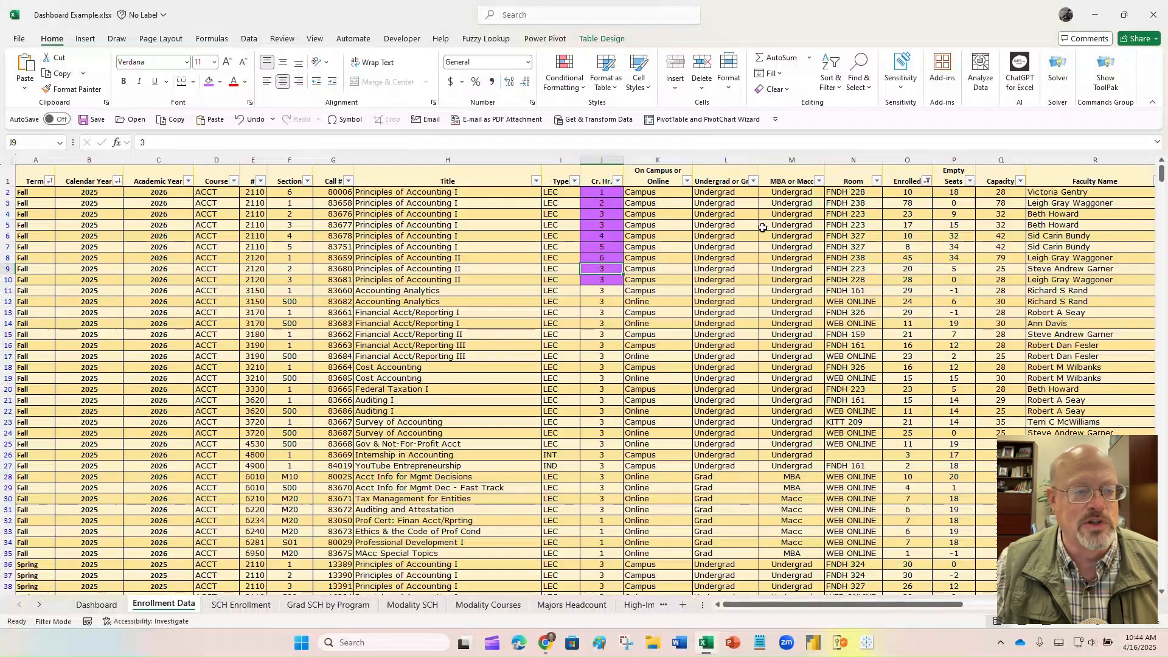
{"action": "left_click", "coordinate": [249, 120]}
{"action": "left_click", "coordinate": [249, 120]}
{"action": "left_click", "coordinate": [249, 120]}
{"action": "left_click", "coordinate": [248, 120]}
{"action": "left_click", "coordinate": [248, 121]}
{"action": "left_click", "coordinate": [249, 121]}
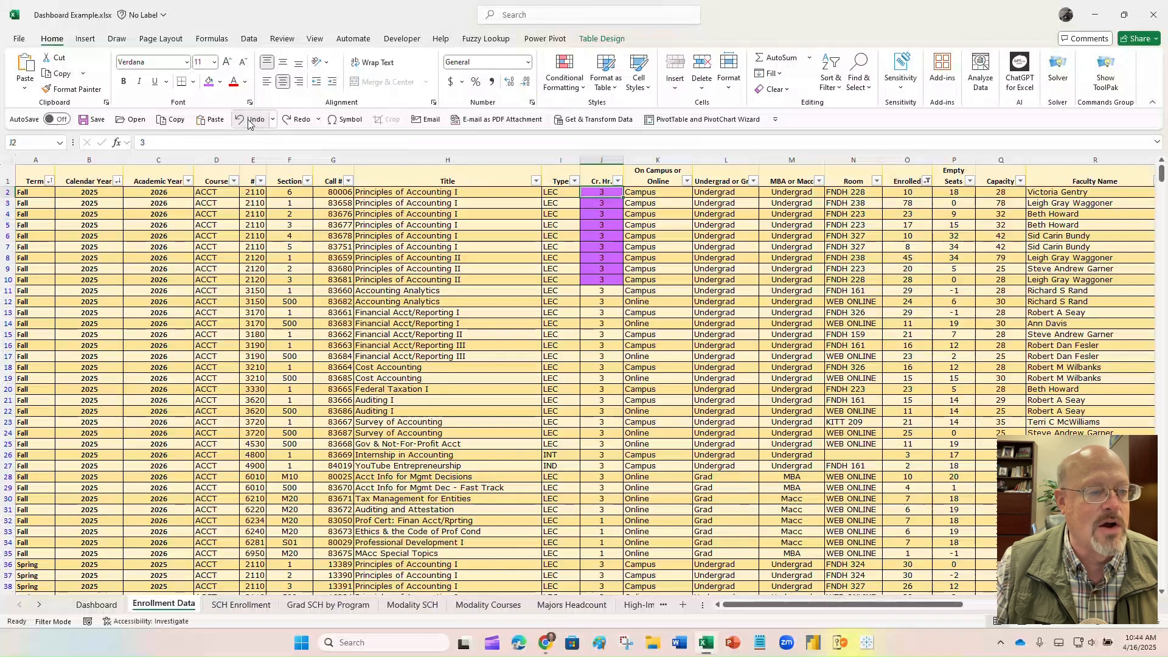
- Insert an empty column before On Campus or Online, then delete it again
{"action": "left_click", "coordinate": [657, 158]}
{"action": "right_click", "coordinate": [656, 158]}
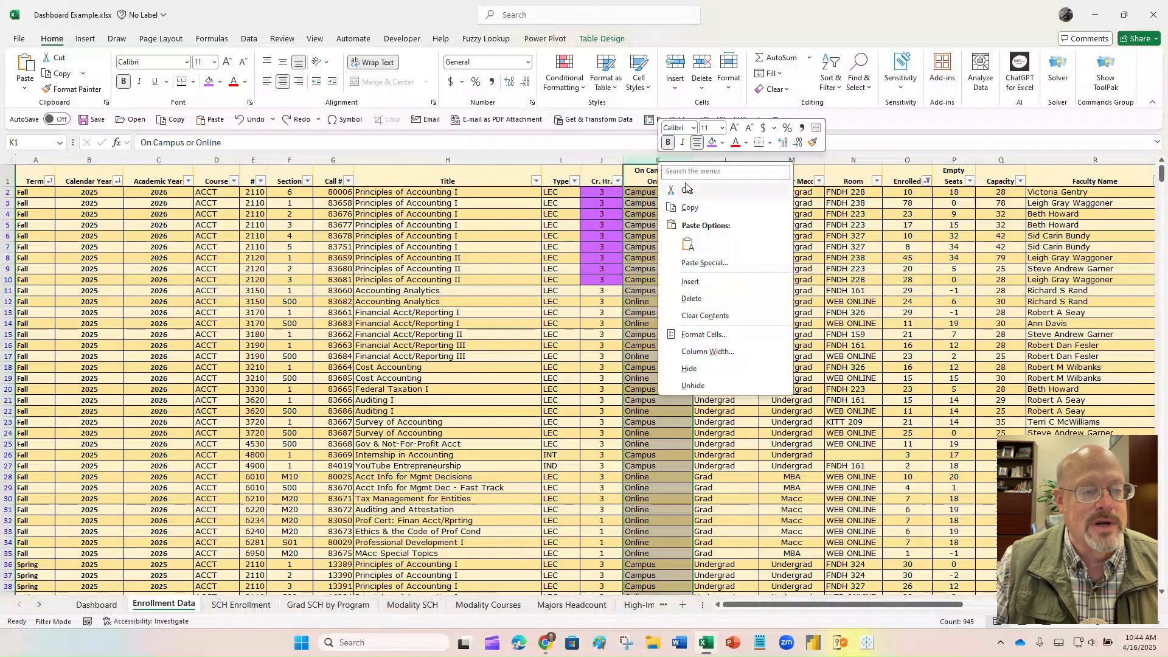
{"action": "left_click", "coordinate": [692, 281]}
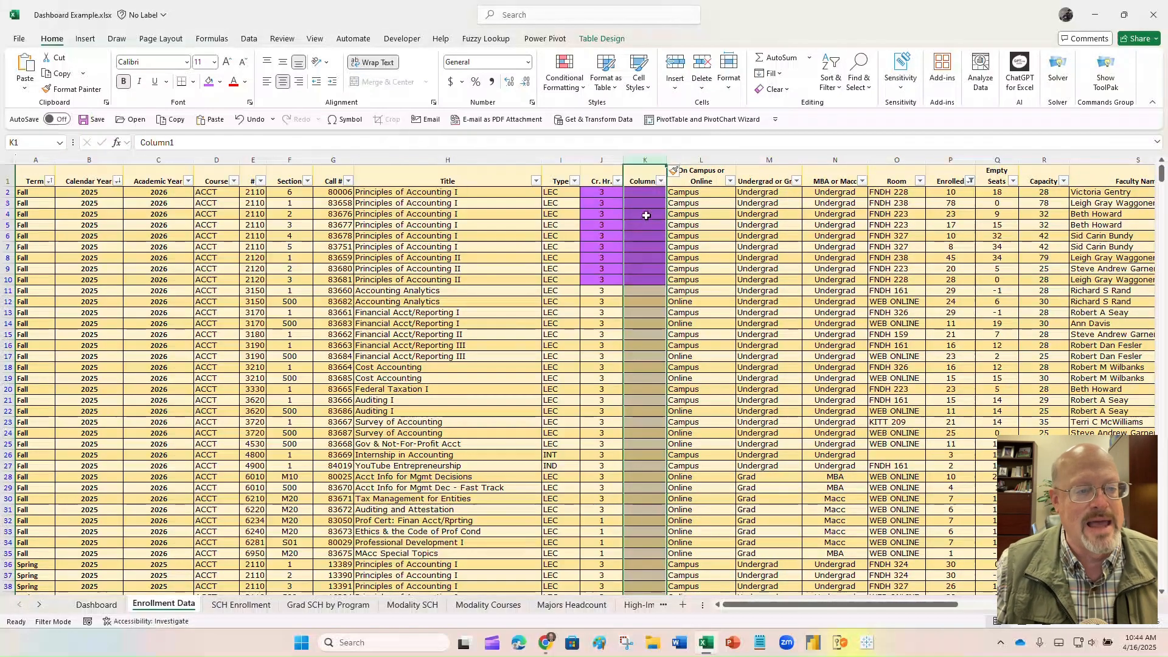
{"action": "right_click", "coordinate": [649, 158]}
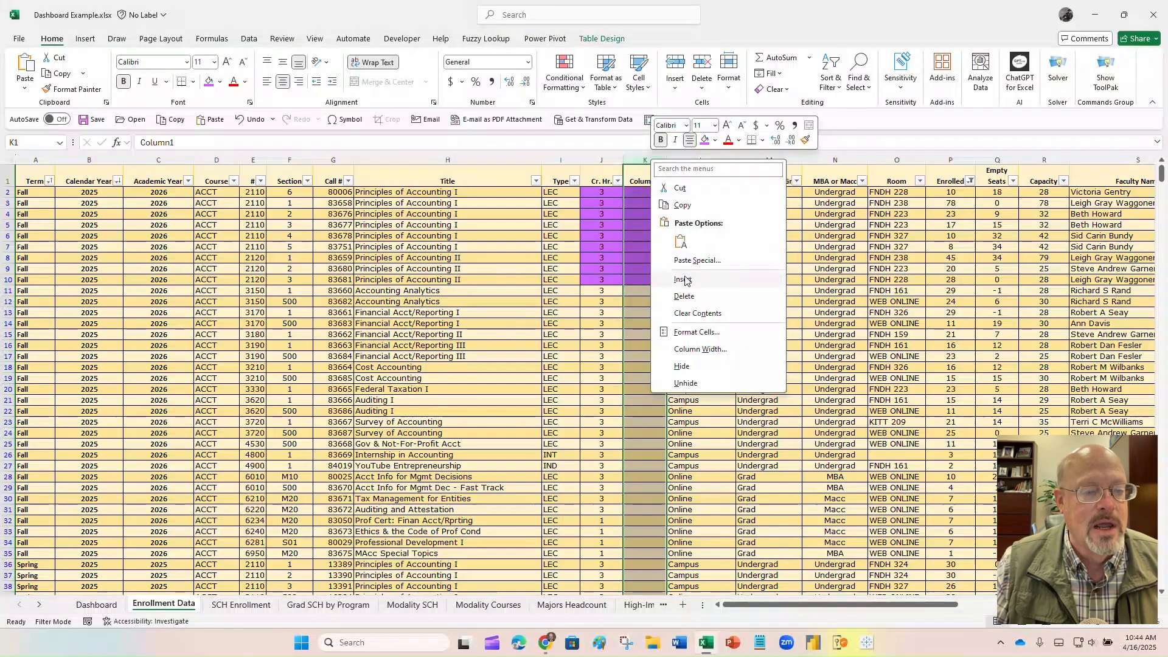
{"action": "left_click", "coordinate": [685, 296]}
- Reselect J2:J10 and give it a light blue fill
{"action": "left_click_drag", "start_coordinate": [601, 193], "coordinate": [606, 282]}
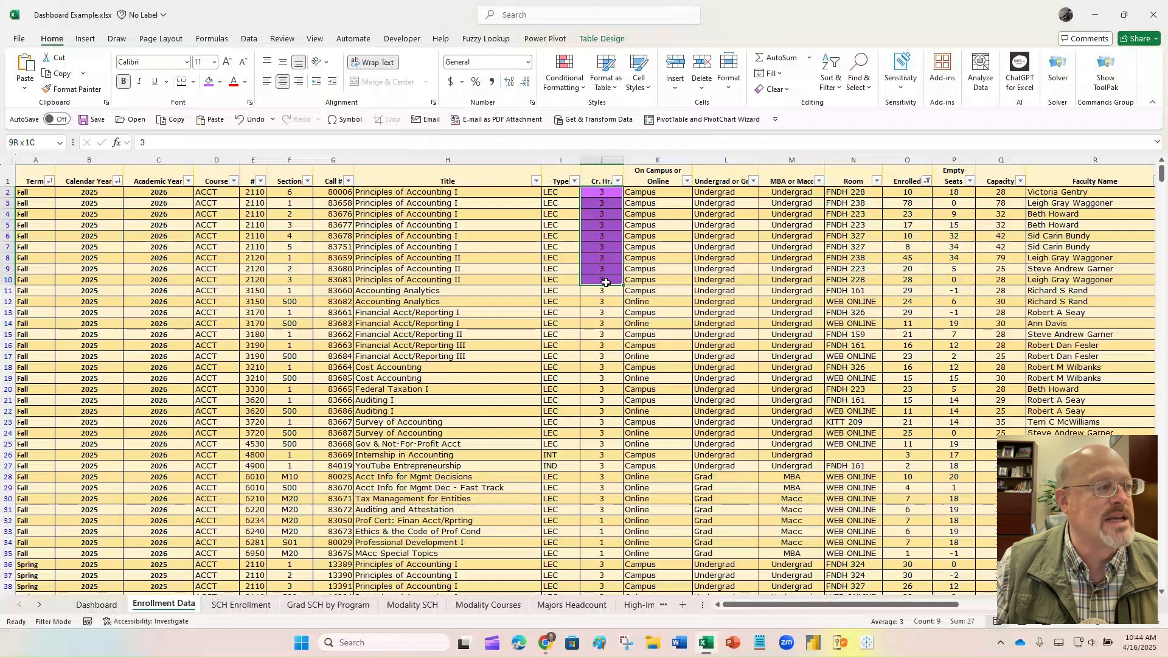
{"action": "left_click", "coordinate": [220, 82]}
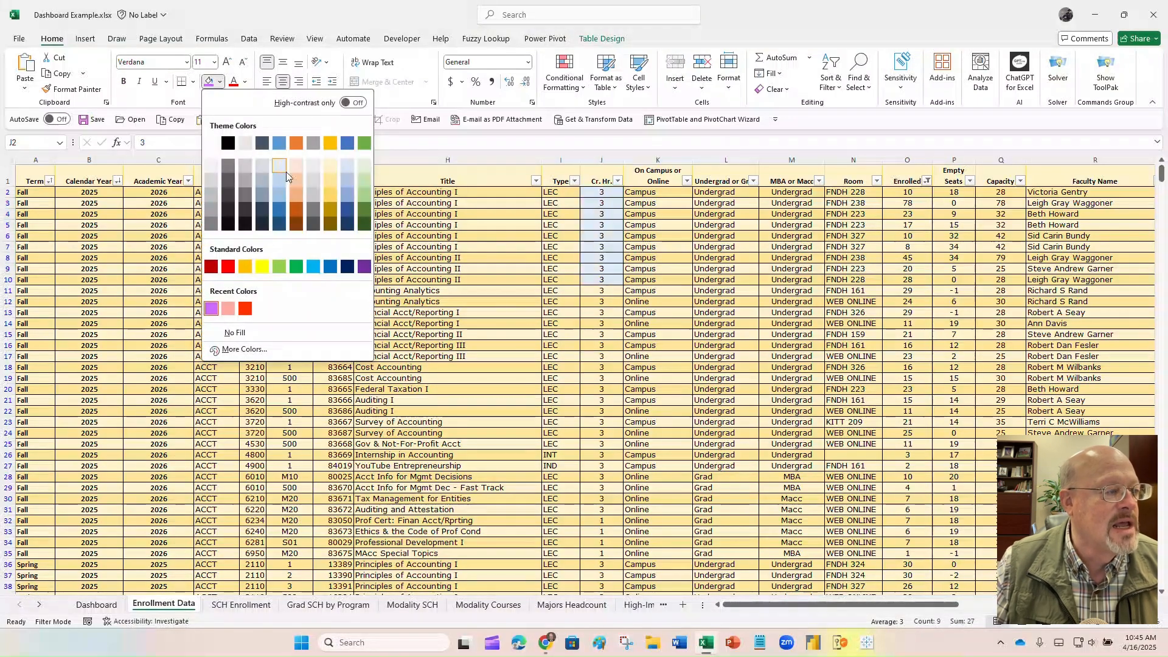
{"action": "left_click", "coordinate": [349, 175]}
{"action": "left_click", "coordinate": [666, 233]}
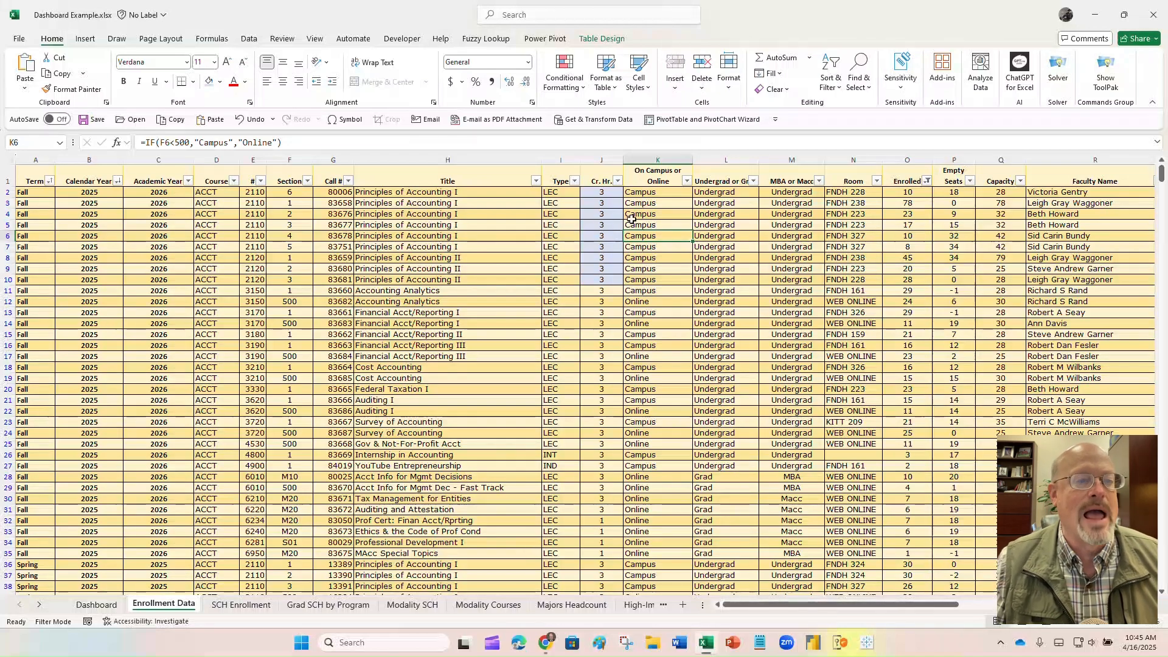
- Protect the Enrollment Data sheet with a password, confirming it, allowing only cell selection
{"action": "left_click", "coordinate": [282, 40]}
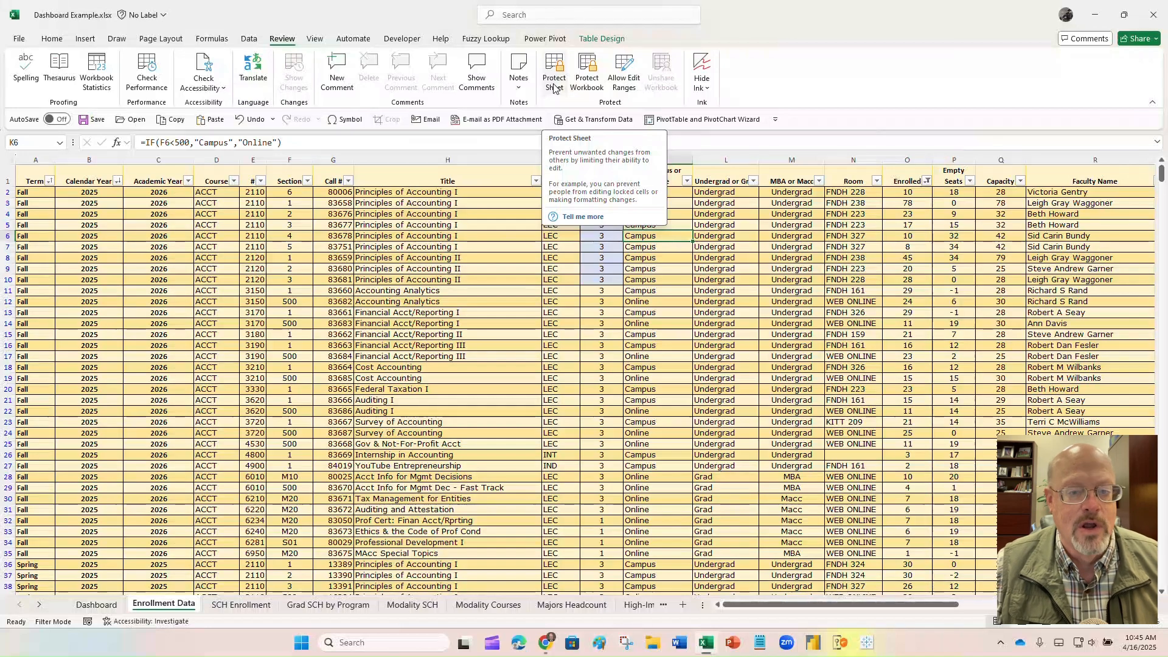
{"action": "left_click", "coordinate": [554, 88]}
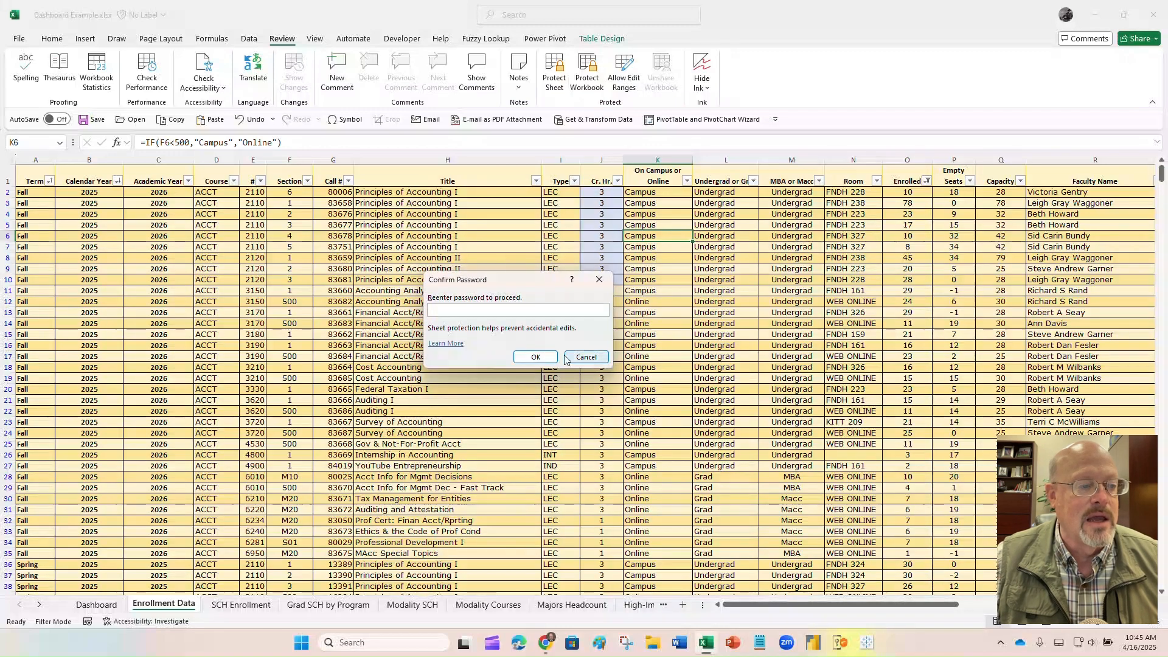
{"action": "key", "text": "Return"}
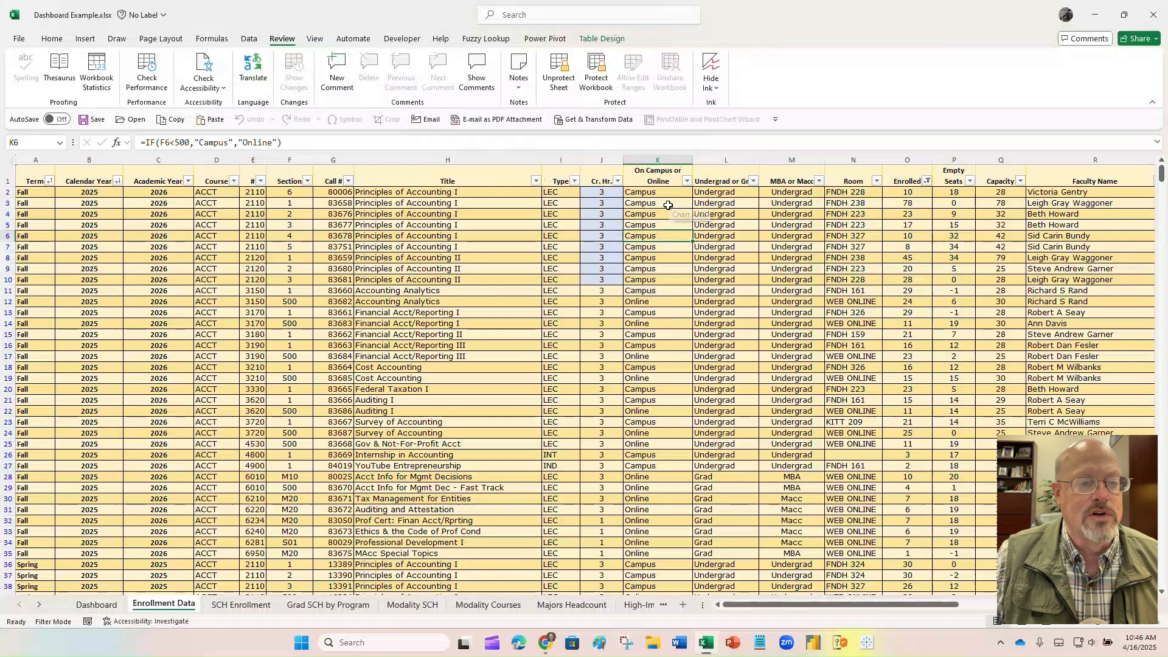
- Verify column K and cell J2 refuse edits, dismiss the warning, then choose Unprotect Sheet
{"action": "right_click", "coordinate": [665, 158]}
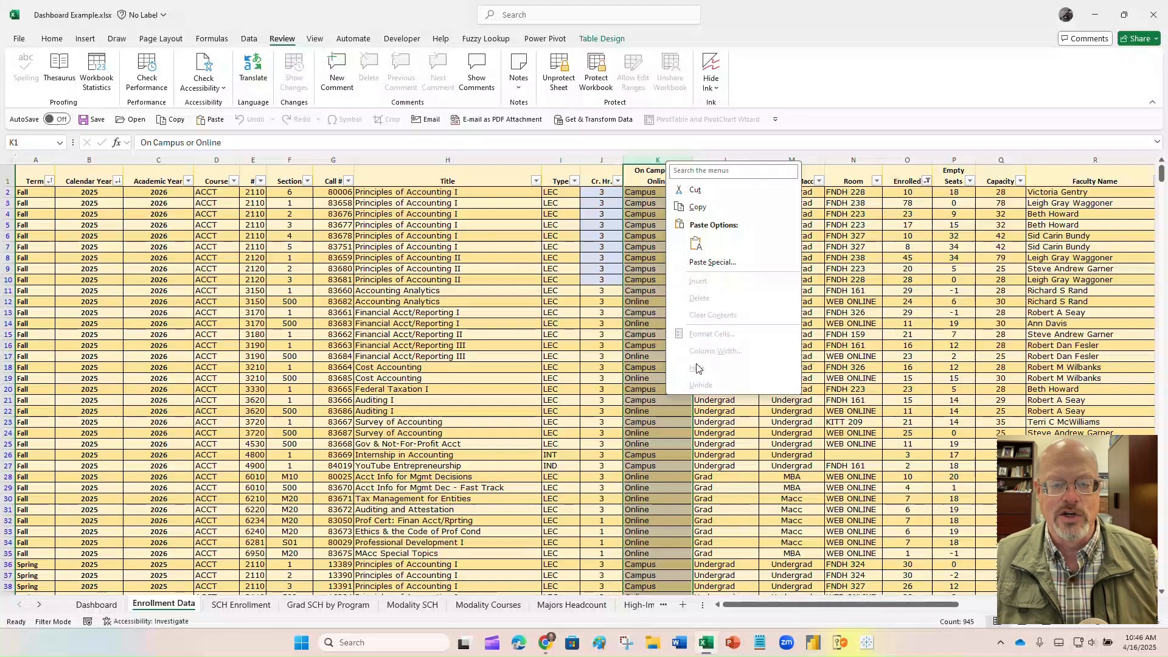
{"action": "key", "text": "Escape"}
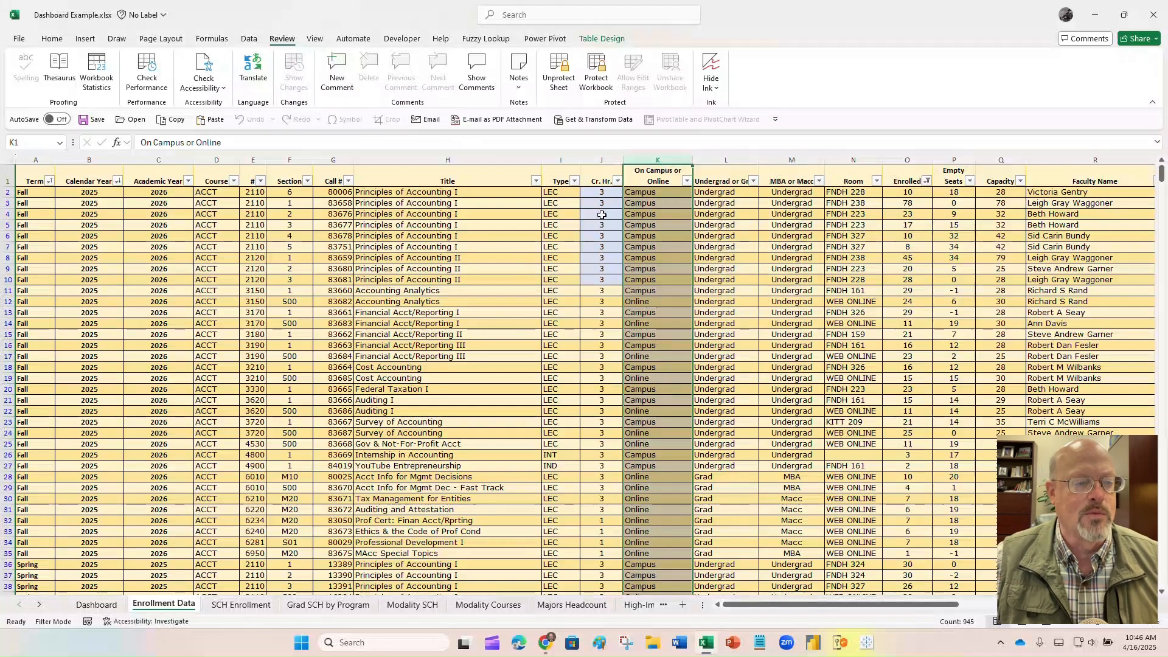
{"action": "left_click", "coordinate": [603, 191]}
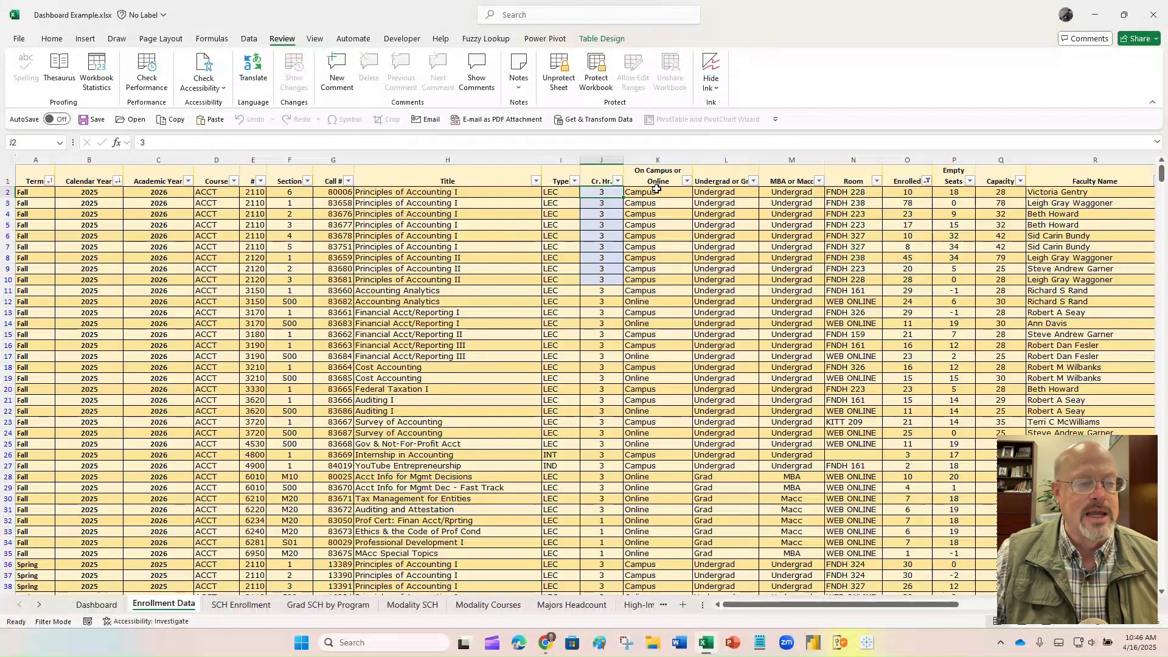
{"action": "key", "text": "Delete"}
{"action": "key", "text": "Return"}
{"action": "key", "text": "Delete"}
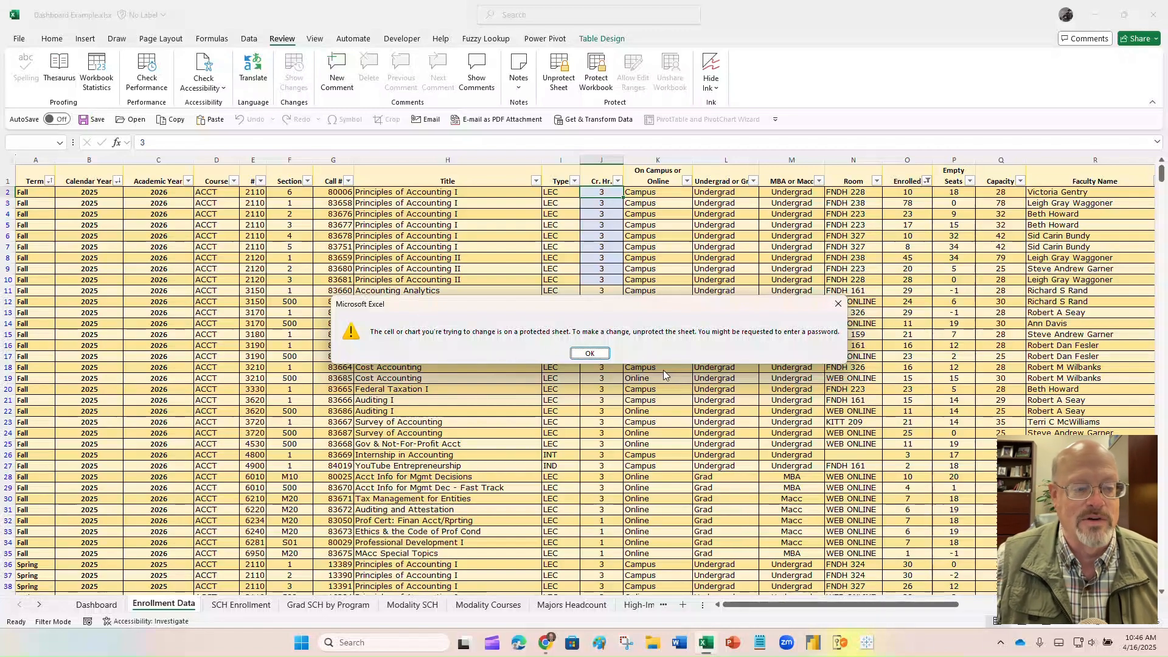
{"action": "left_click", "coordinate": [590, 354]}
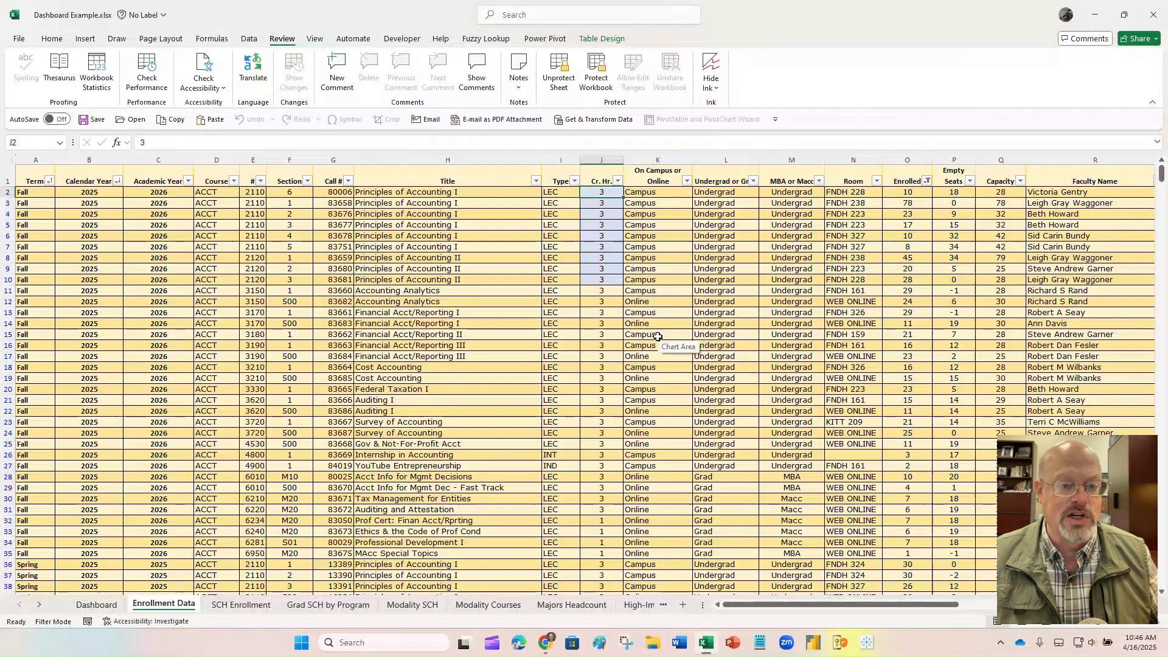
{"action": "left_click", "coordinate": [555, 70]}
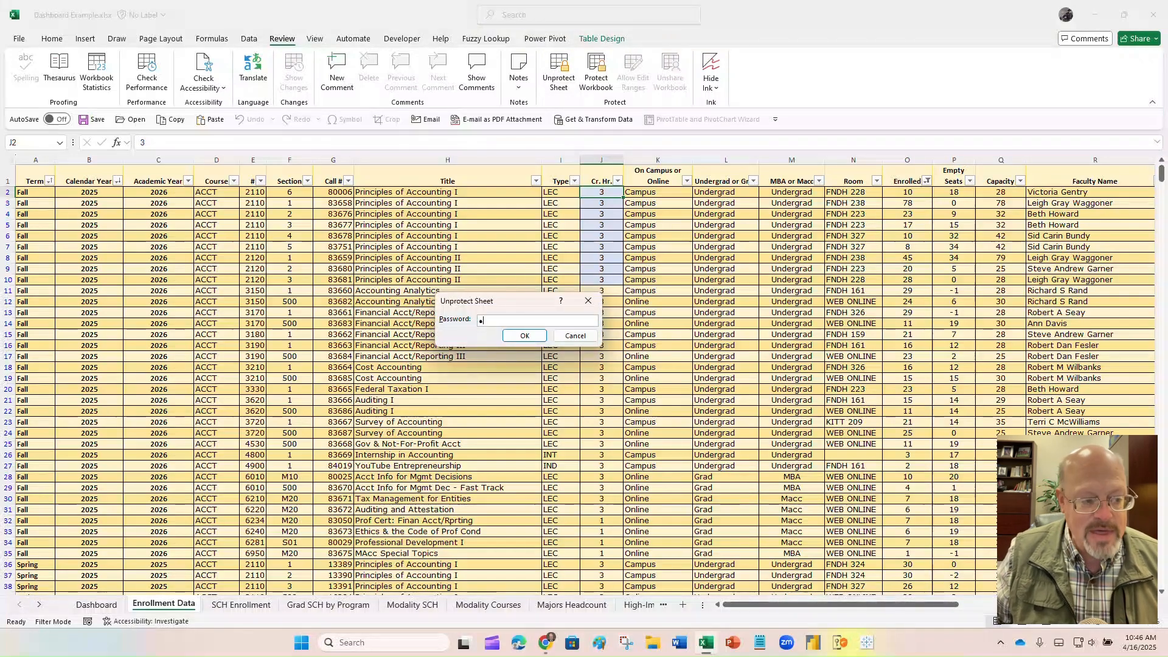
- Accept the password to unprotect the sheet, then enter 1–4 into J2:J5
{"action": "left_click", "coordinate": [524, 336]}
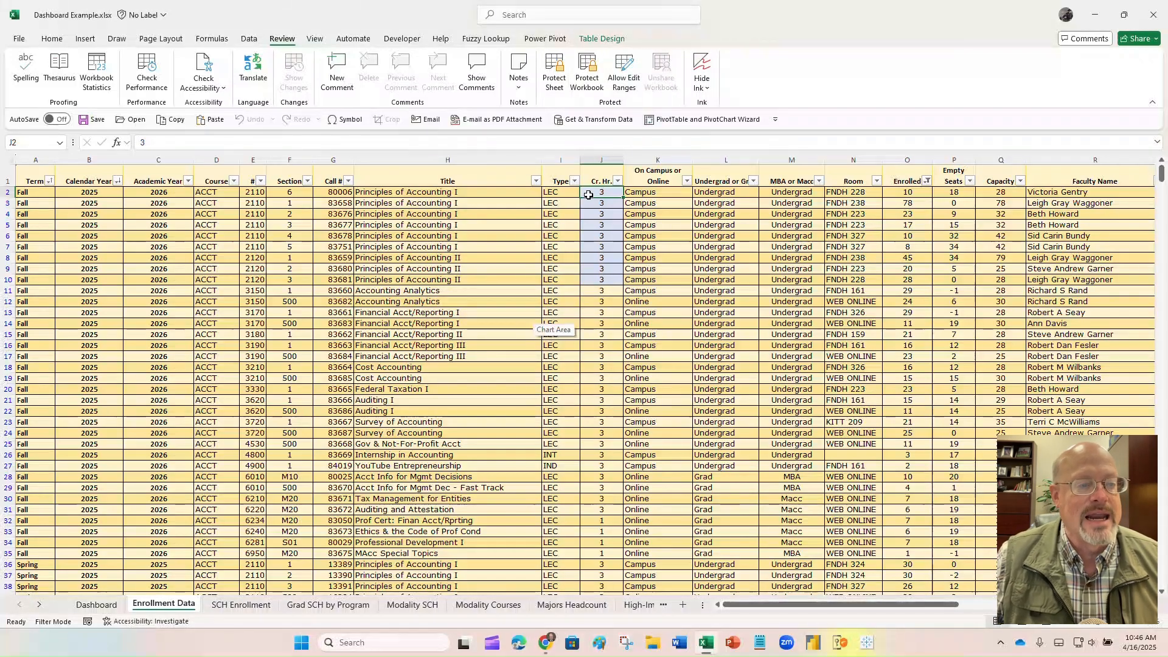
{"action": "type", "text": "1"}
{"action": "key", "text": "Return"}
{"action": "type", "text": "2"}
{"action": "key", "text": "Return"}
{"action": "type", "text": "3"}
{"action": "key", "text": "Return"}
{"action": "type", "text": "4"}
{"action": "key", "text": "Return"}
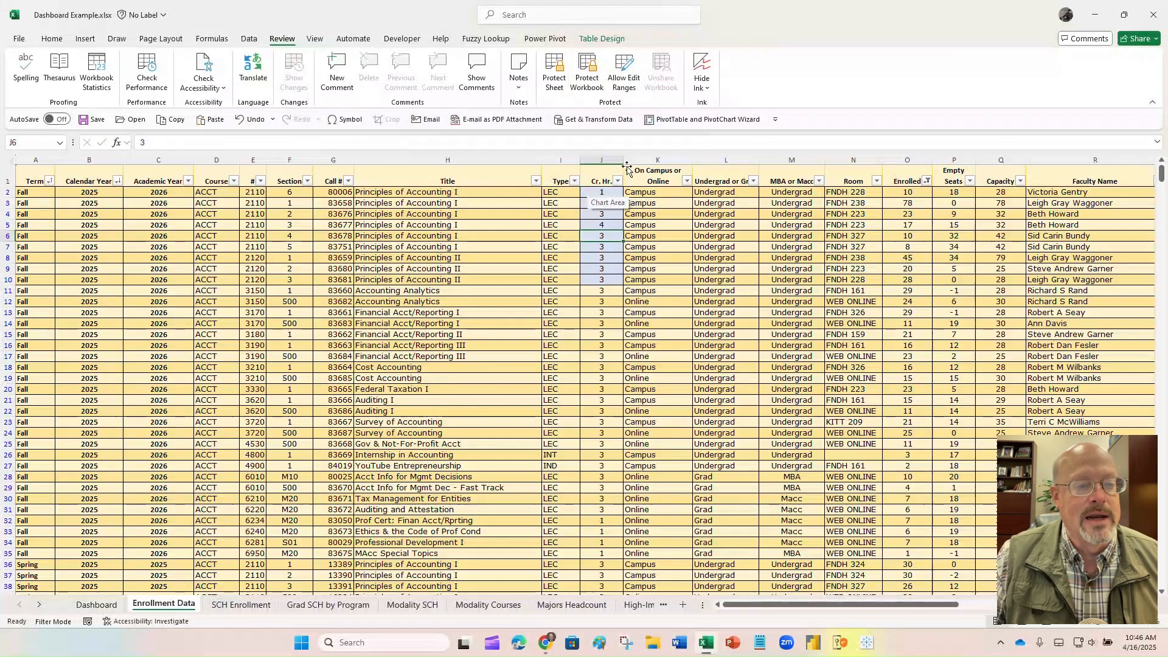
- Insert and remove a column before On Campus or Online, then move from J2 down to J4
{"action": "right_click", "coordinate": [636, 160]}
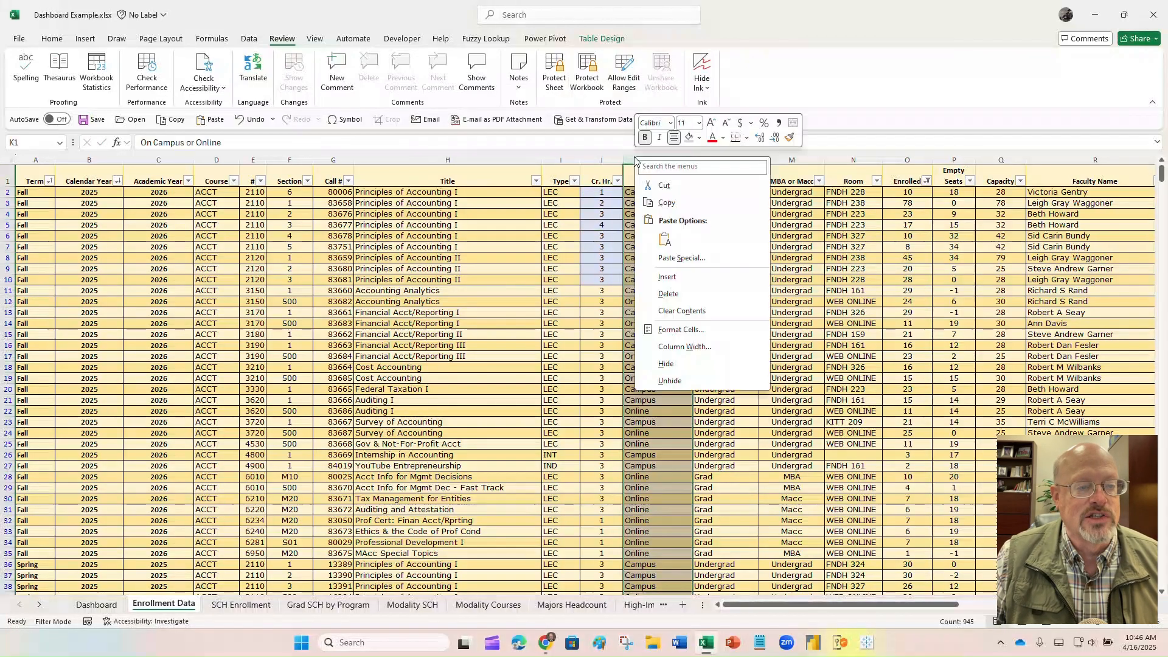
{"action": "left_click", "coordinate": [676, 277]}
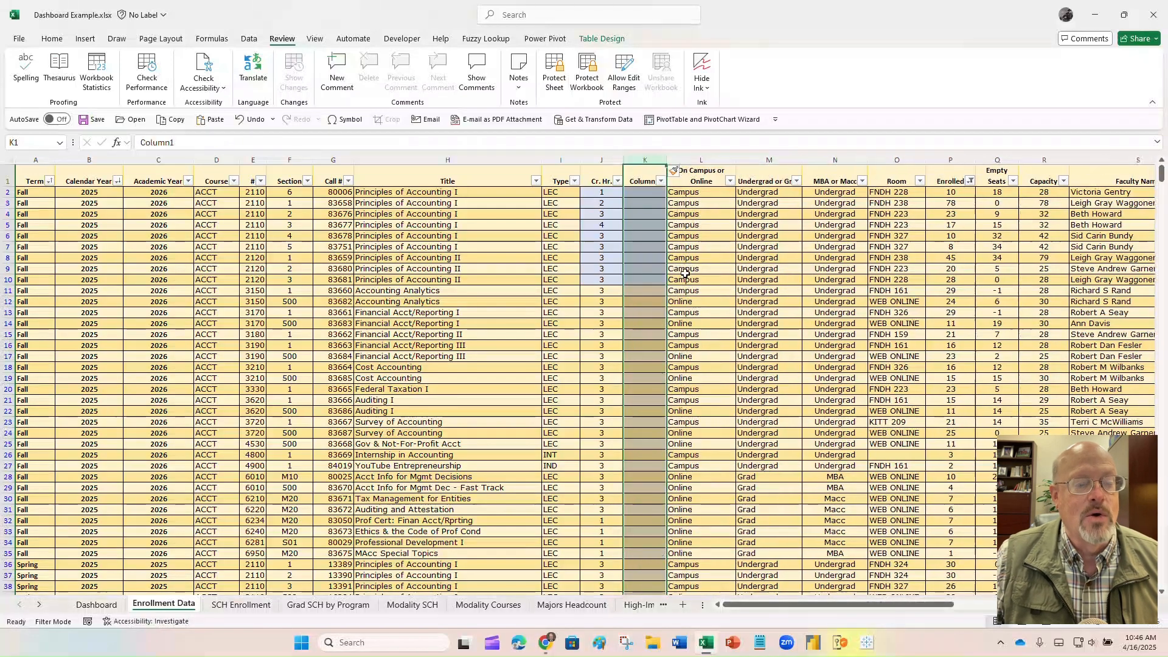
{"action": "right_click", "coordinate": [655, 161]}
{"action": "left_click", "coordinate": [681, 241]}
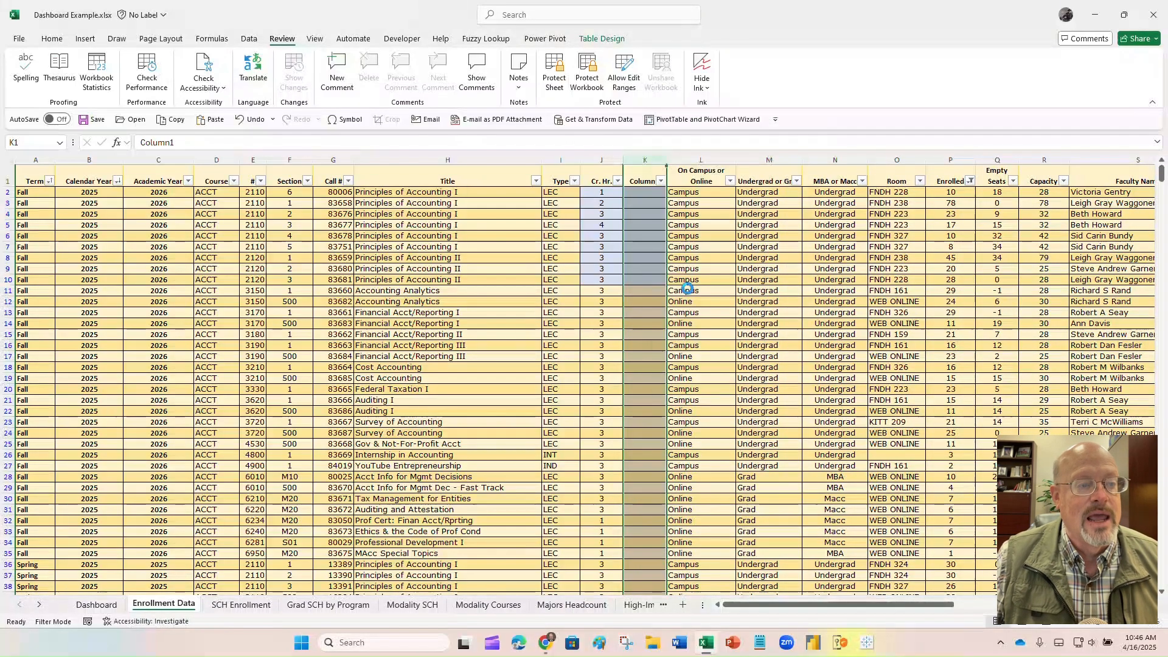
{"action": "left_click", "coordinate": [604, 193]}
{"action": "key", "text": "Down"}
{"action": "key", "text": "Down"}
{"action": "key", "text": "Down"}
{"action": "key", "text": "Down"}
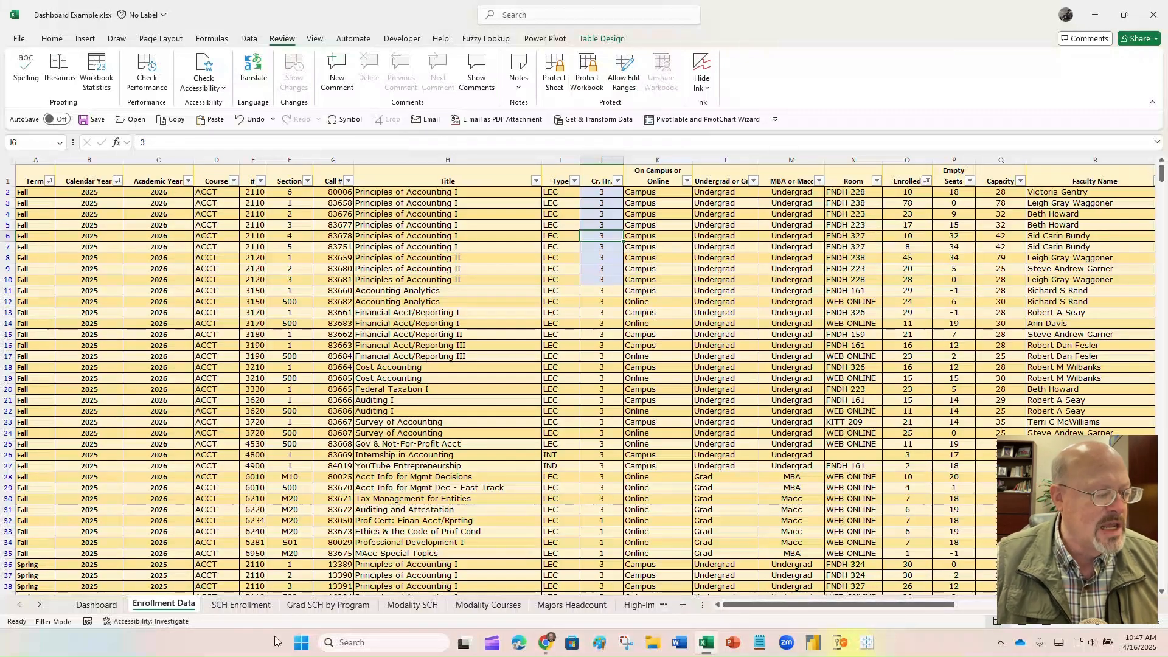
- Add two blank sheets after Dashboard, then undo the most recent change
{"action": "left_click", "coordinate": [97, 605]}
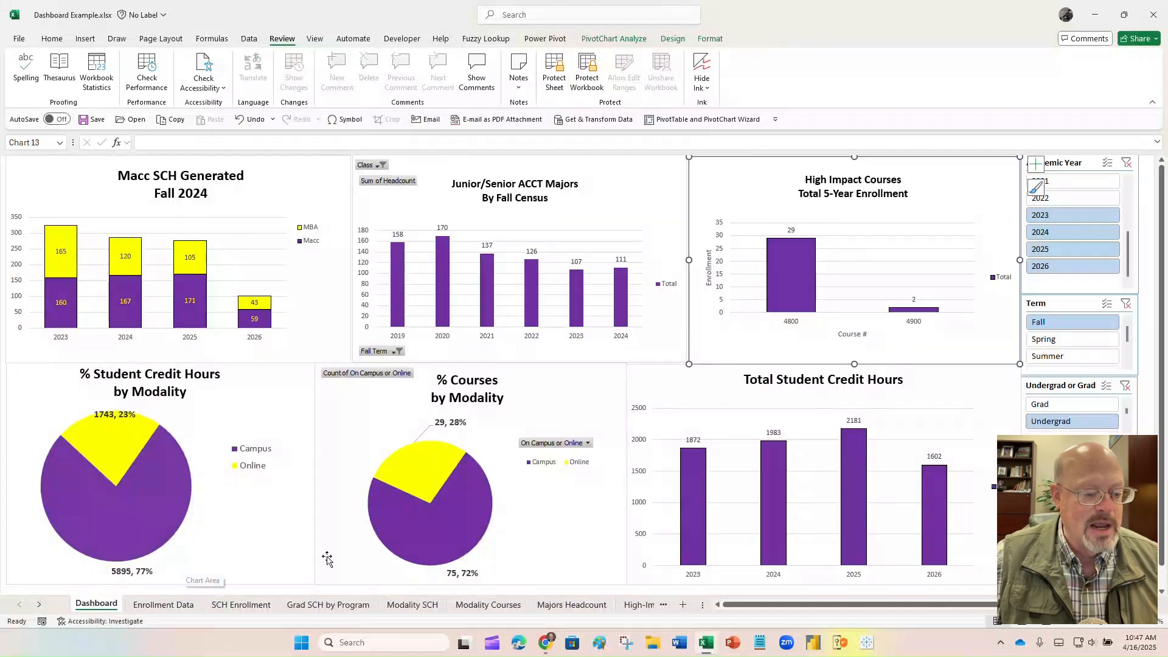
{"action": "left_click", "coordinate": [683, 607]}
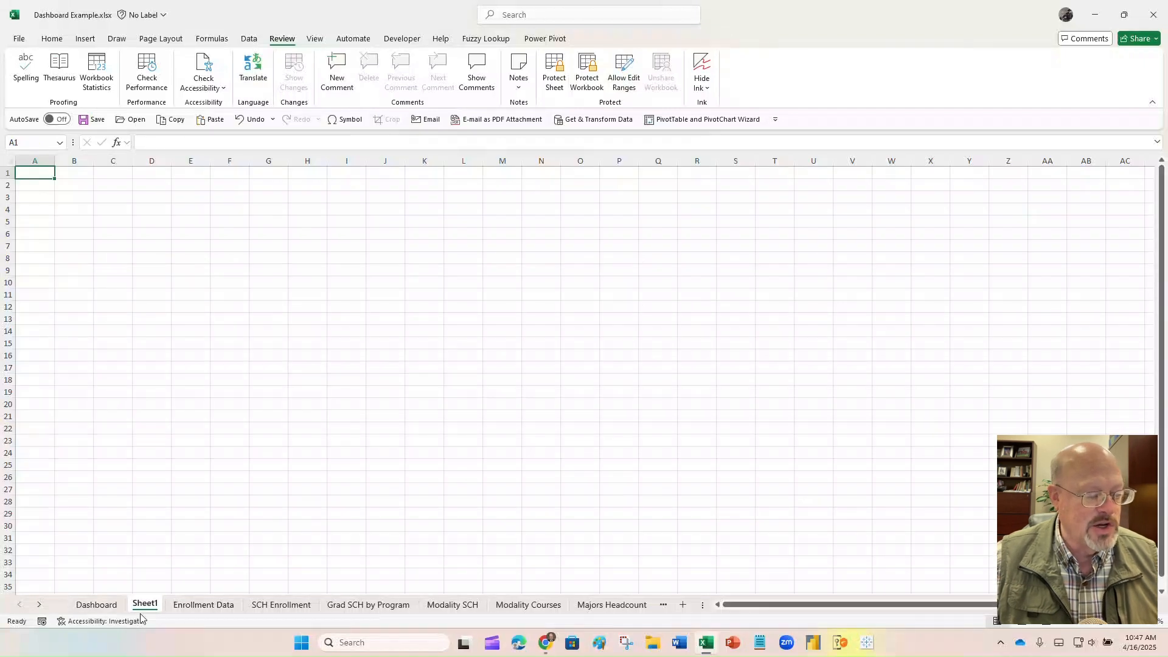
{"action": "left_click", "coordinate": [683, 605]}
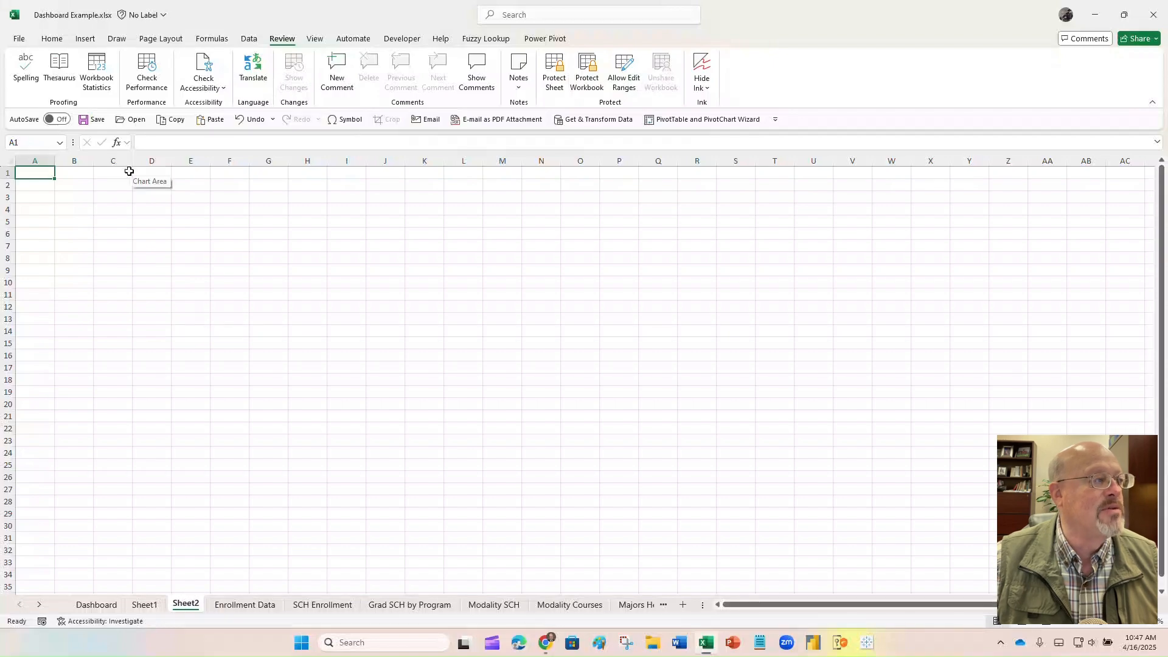
{"action": "left_click", "coordinate": [254, 120]}
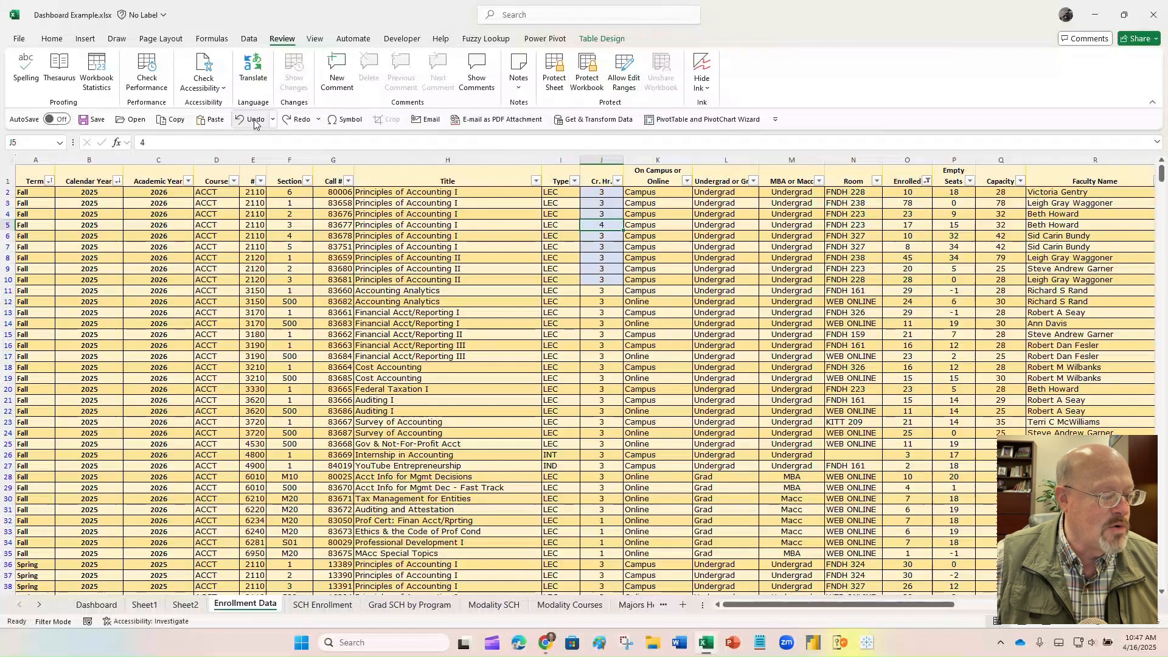
- Delete the blank Sheet2 and Sheet1, confirming each deletion
{"action": "left_click", "coordinate": [186, 604]}
{"action": "right_click", "coordinate": [187, 606]}
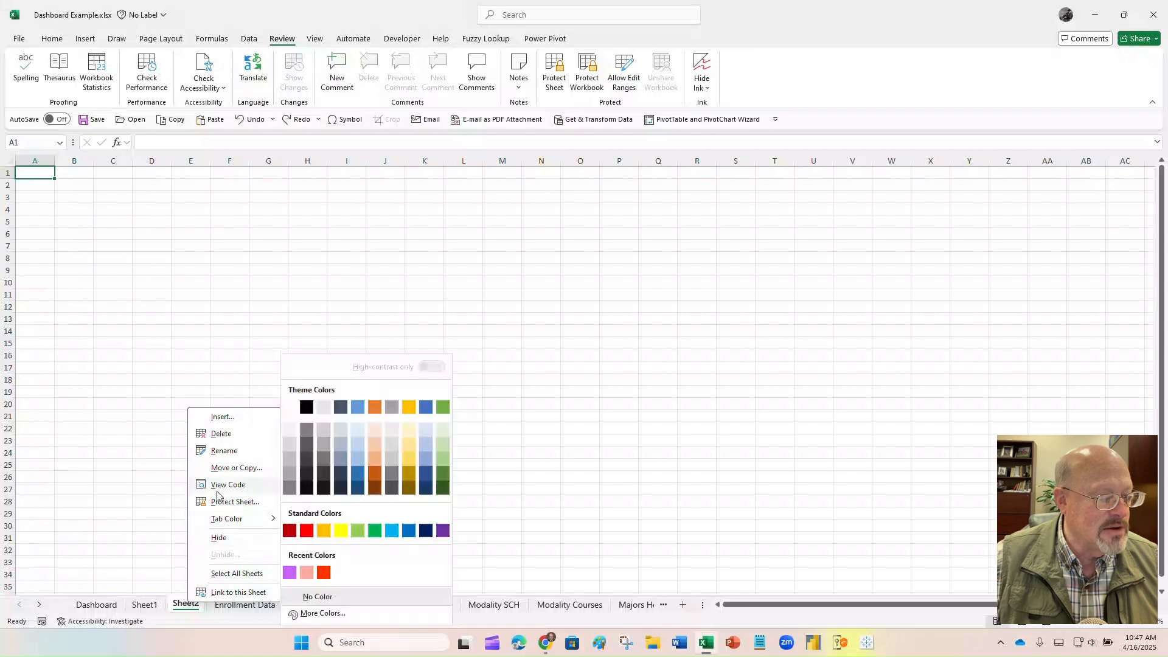
{"action": "left_click", "coordinate": [219, 434]}
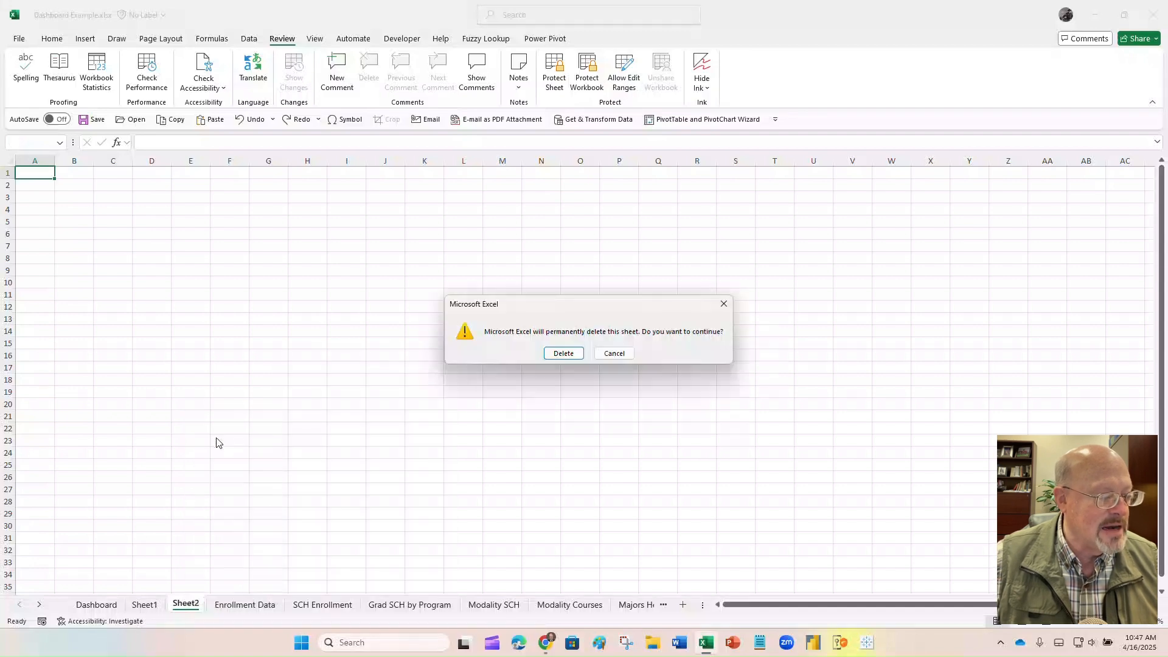
{"action": "left_click", "coordinate": [559, 355]}
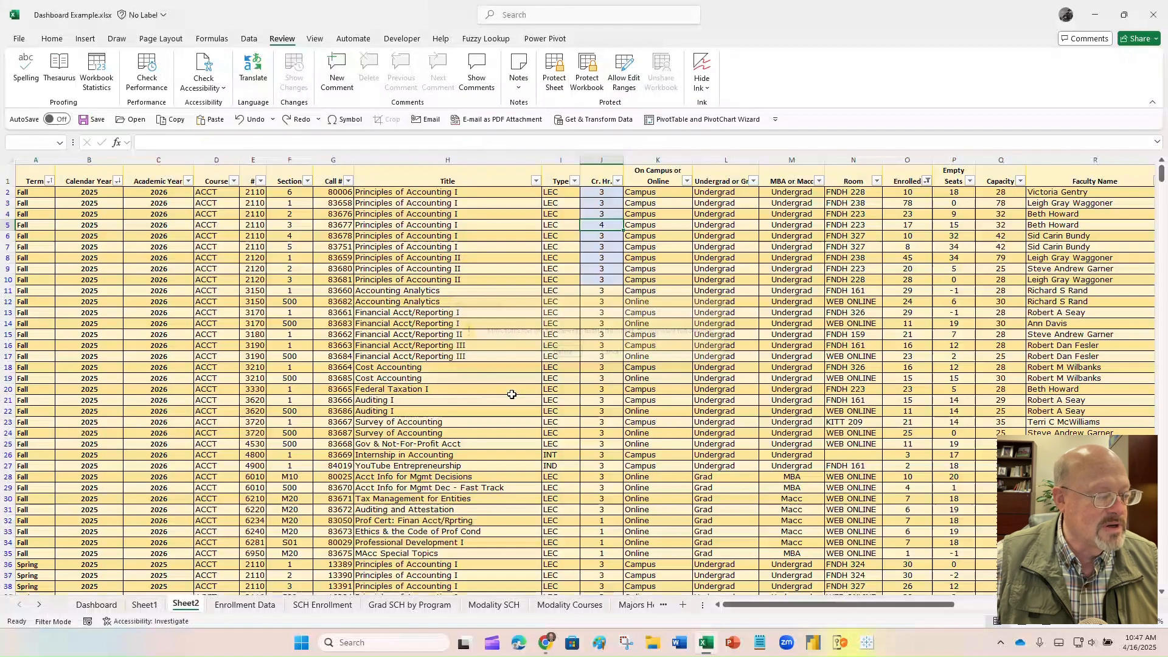
{"action": "right_click", "coordinate": [145, 606]}
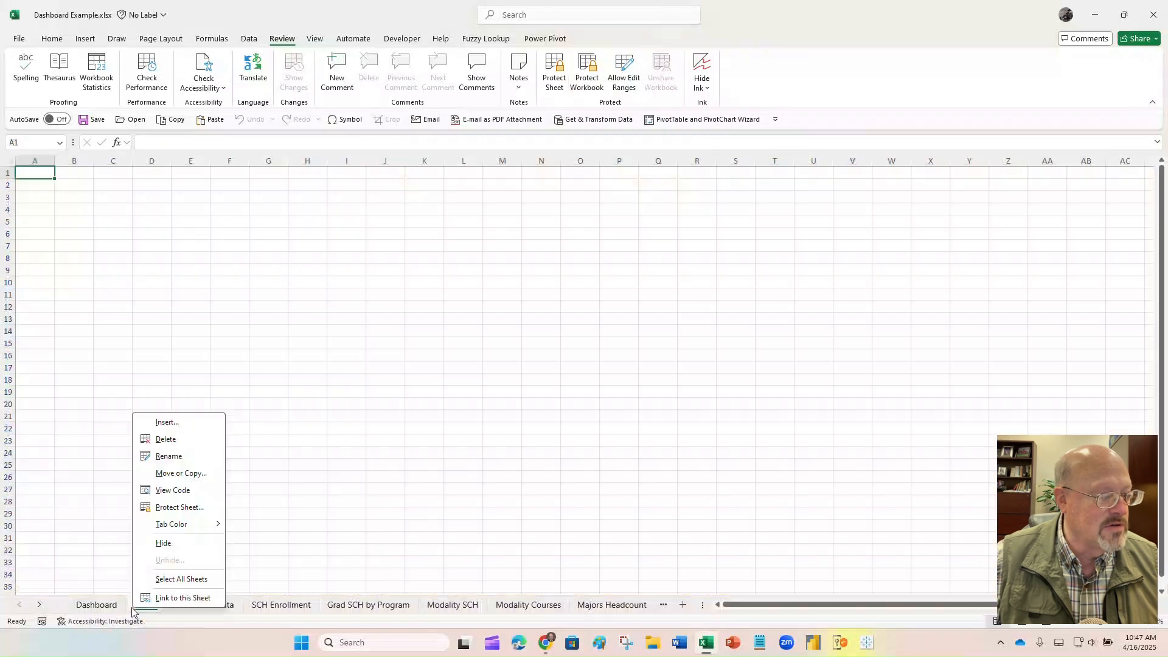
{"action": "left_click", "coordinate": [168, 440]}
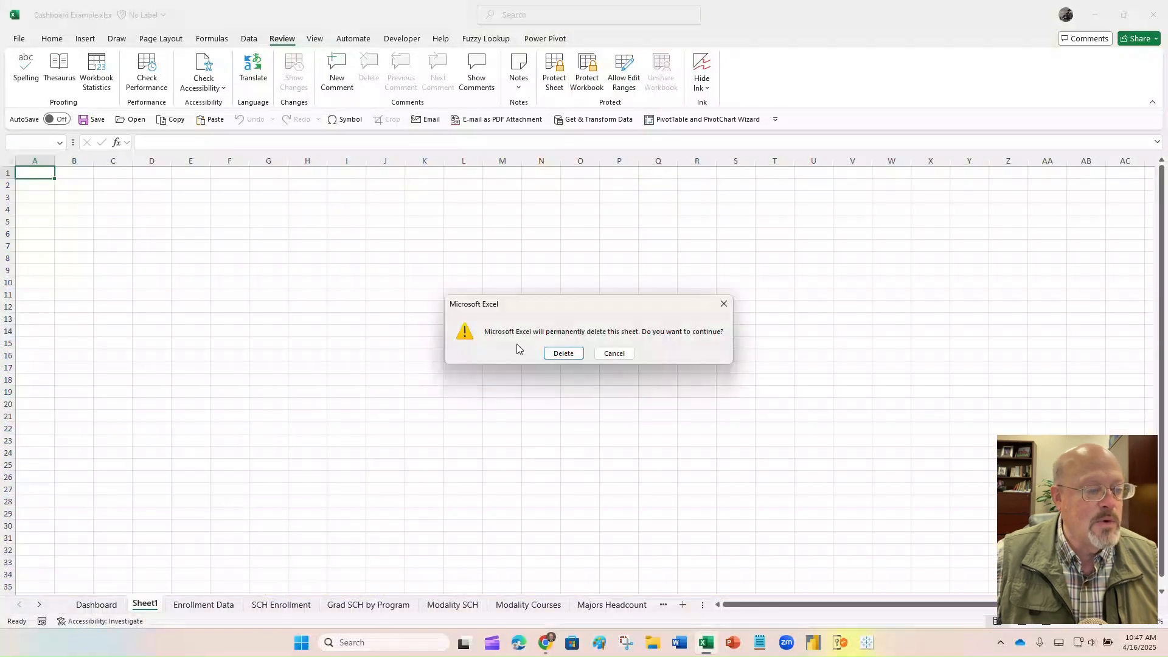
{"action": "left_click", "coordinate": [561, 355]}
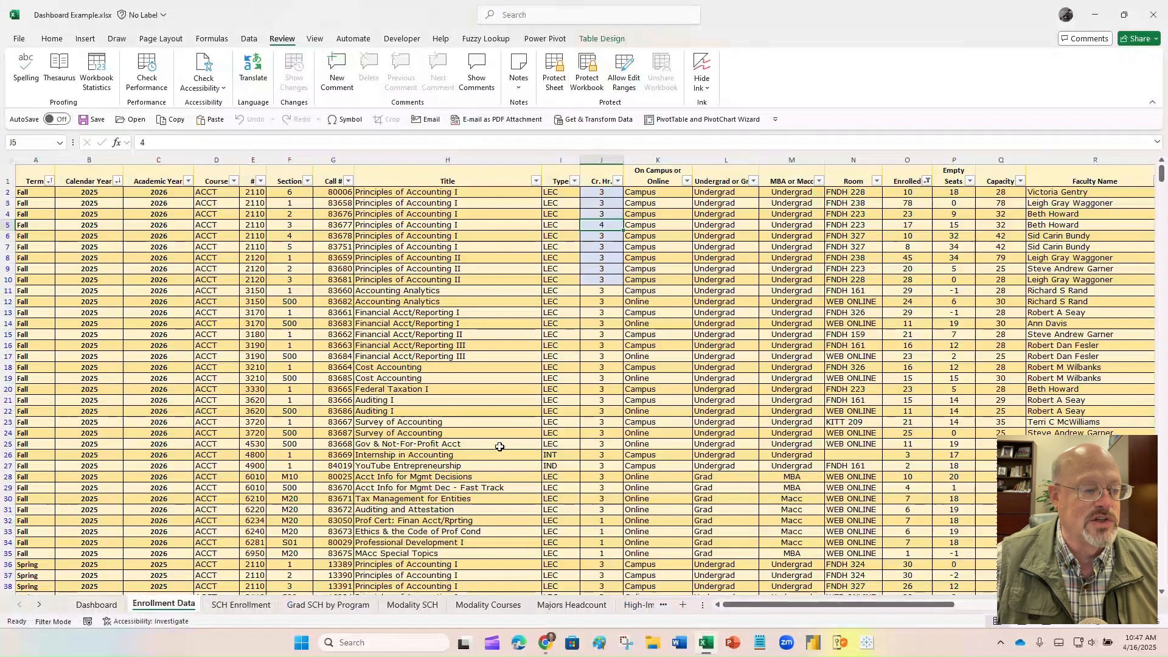
{"action": "left_click", "coordinate": [494, 464]}
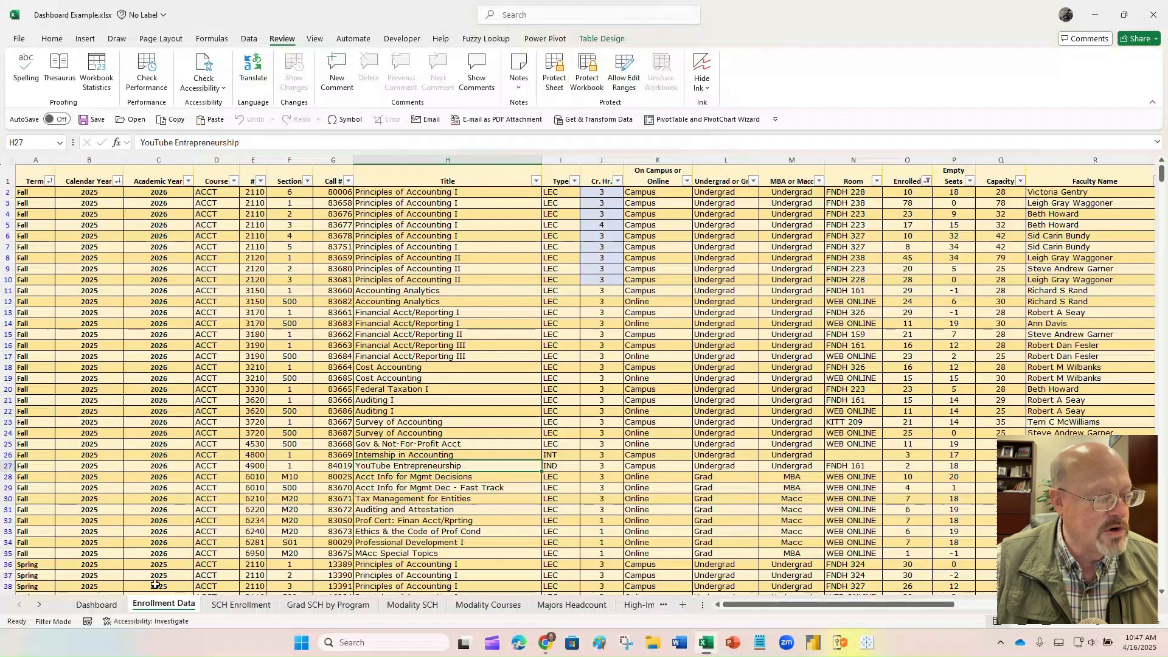
{"action": "left_click", "coordinate": [112, 607]}
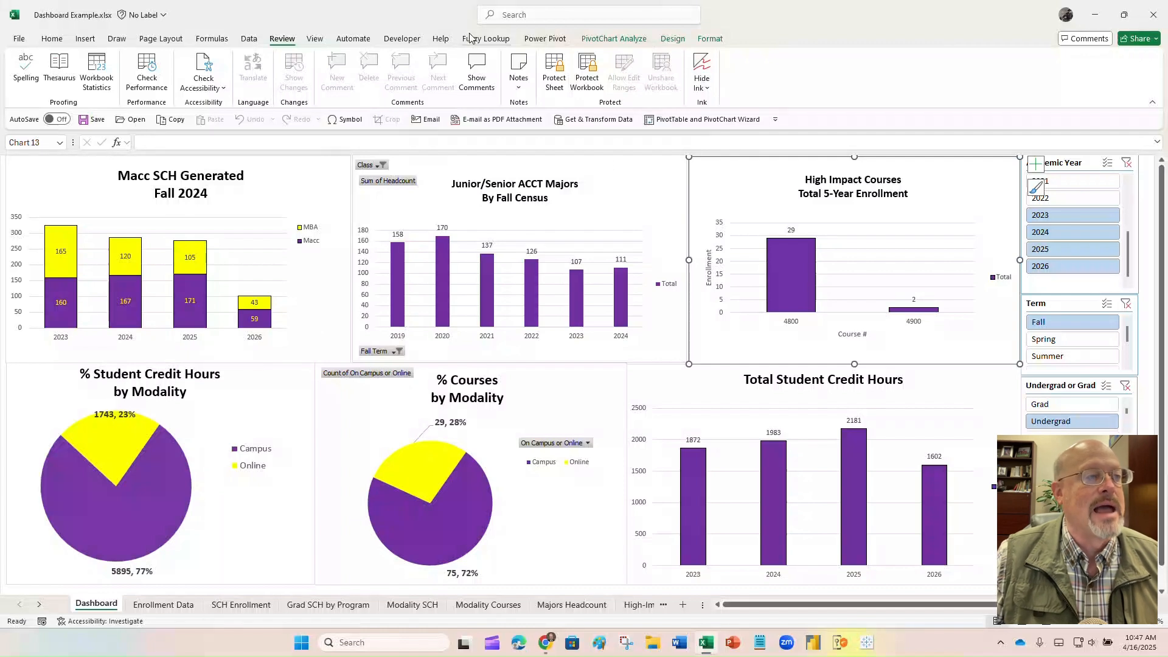
- Protect the workbook structure with a password and confirm the re-entered password
{"action": "left_click", "coordinate": [593, 69]}
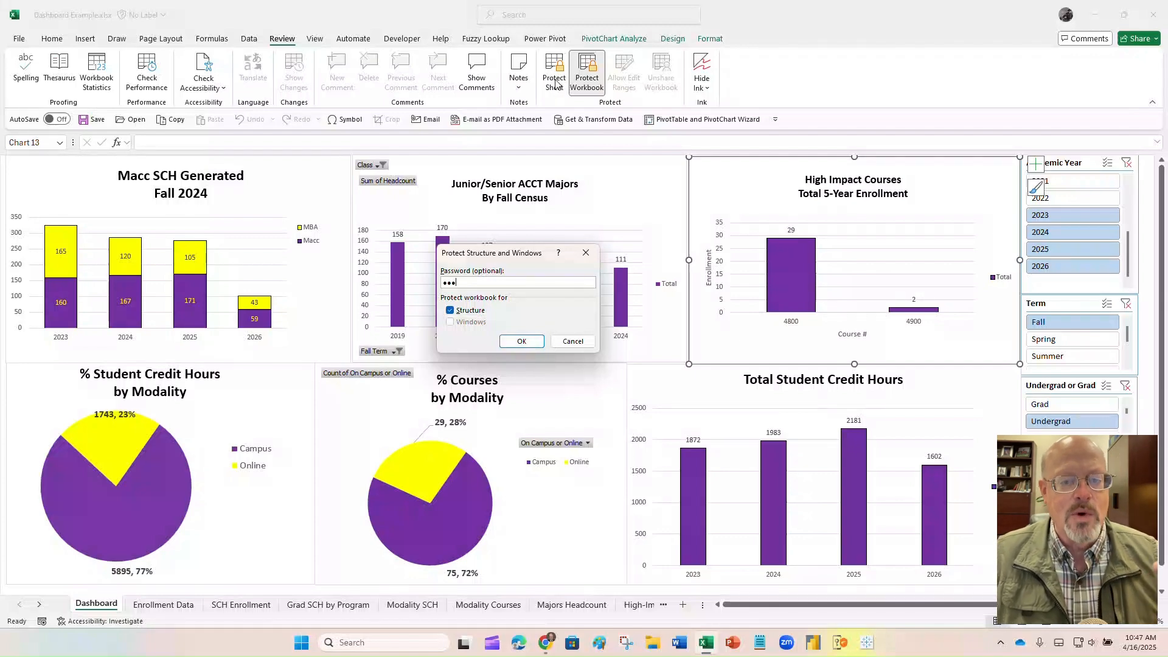
{"action": "left_click", "coordinate": [516, 343]}
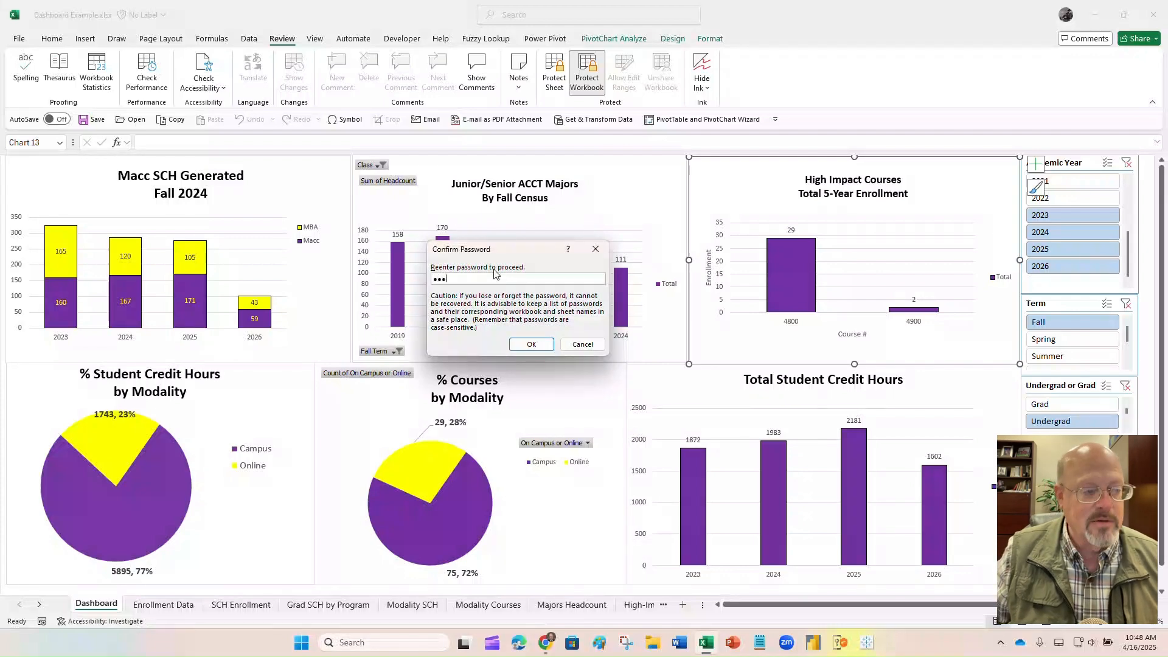
{"action": "key", "text": "Return"}
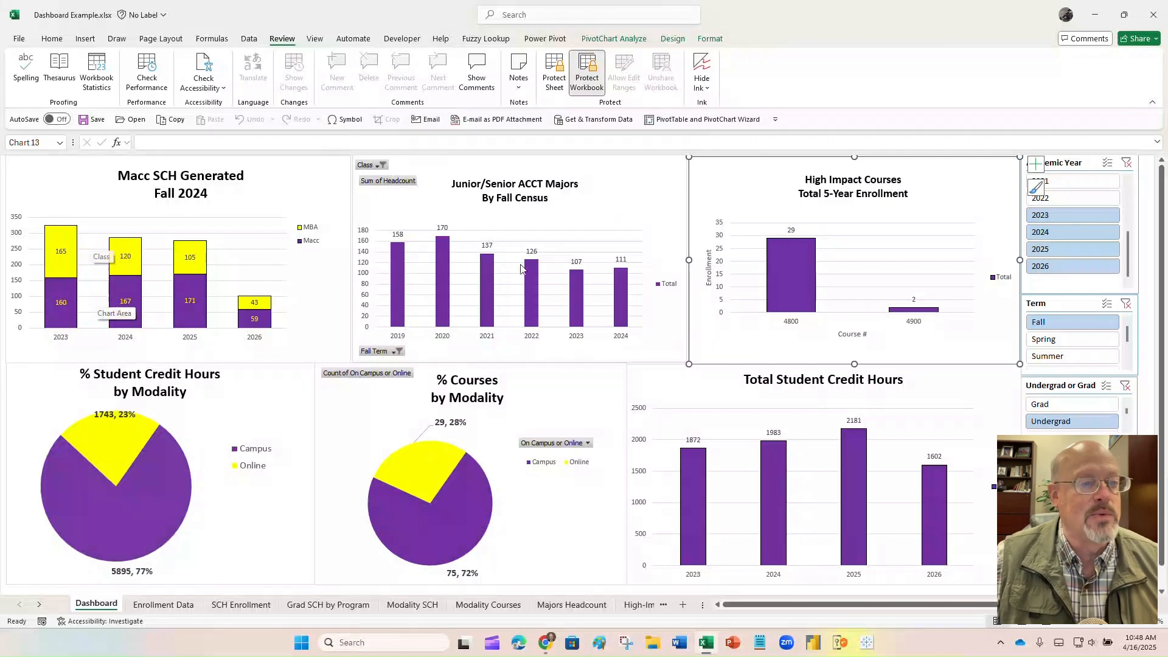
{"action": "left_click", "coordinate": [179, 606]}
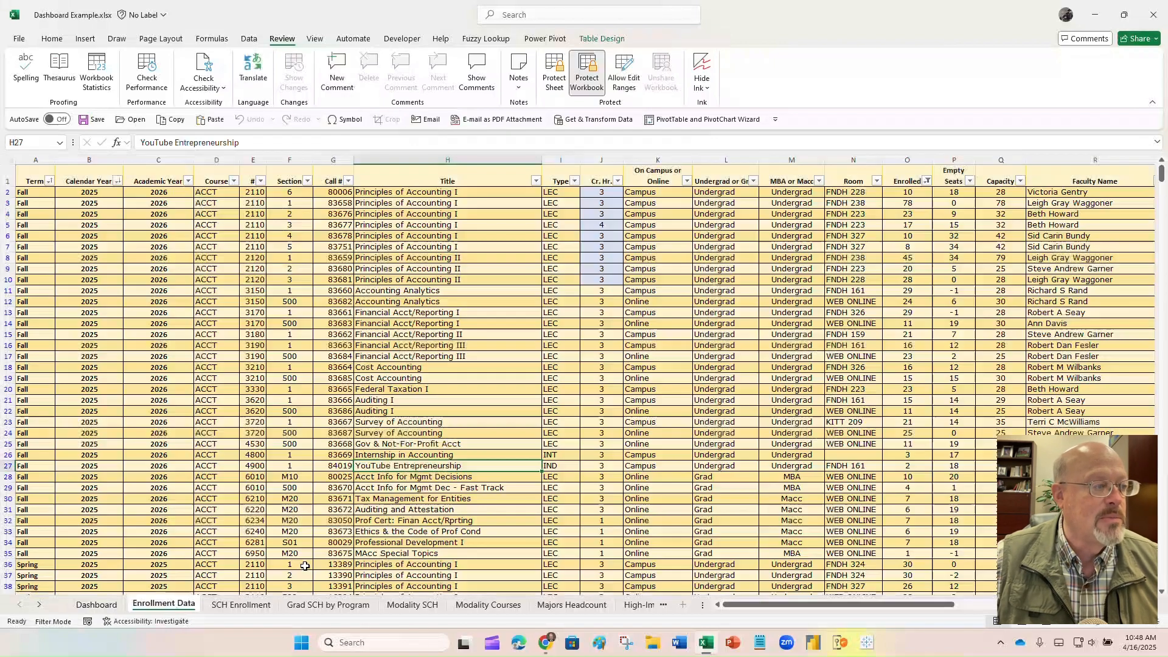
{"action": "right_click", "coordinate": [560, 159]}
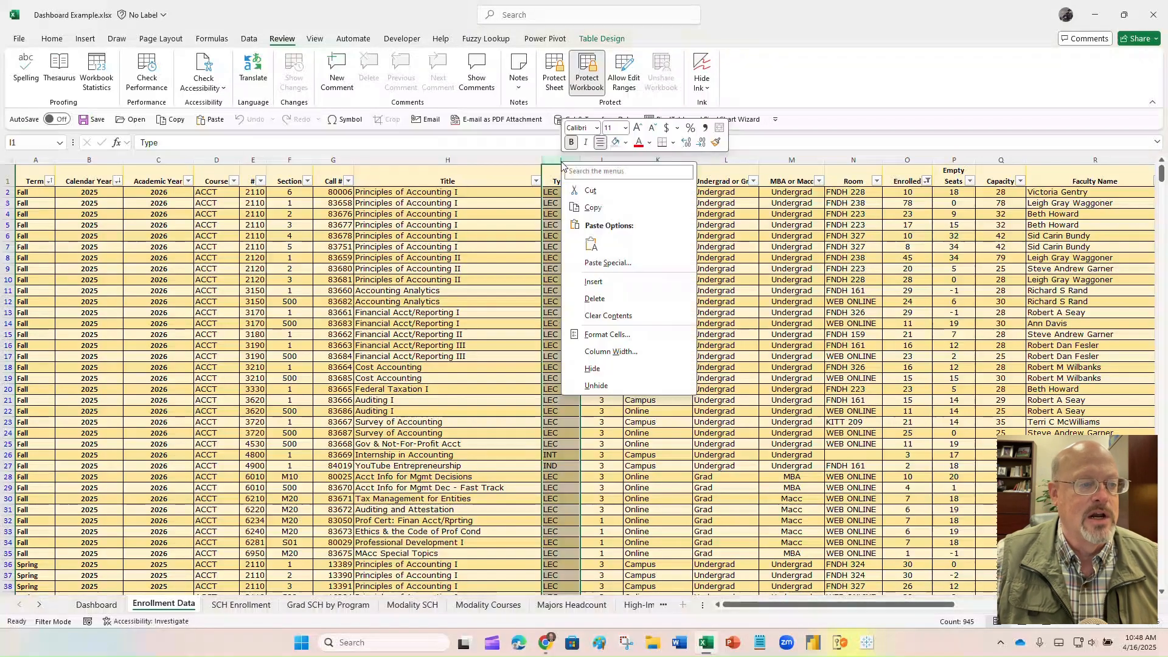
{"action": "left_click", "coordinate": [605, 286]}
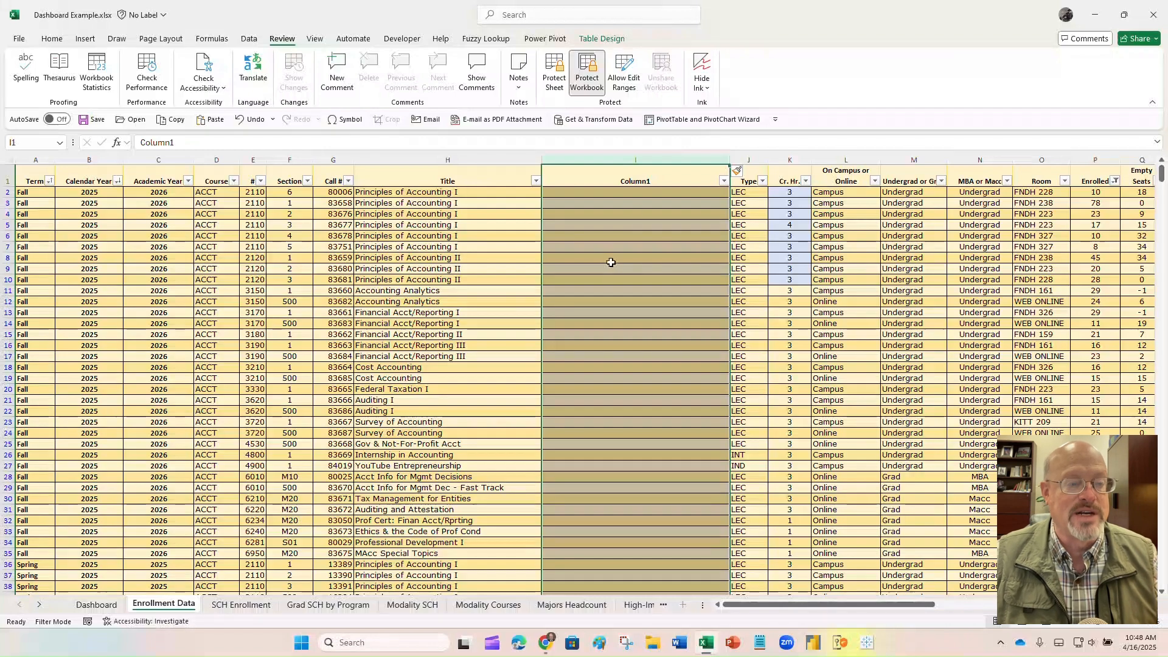
{"action": "right_click", "coordinate": [634, 163]}
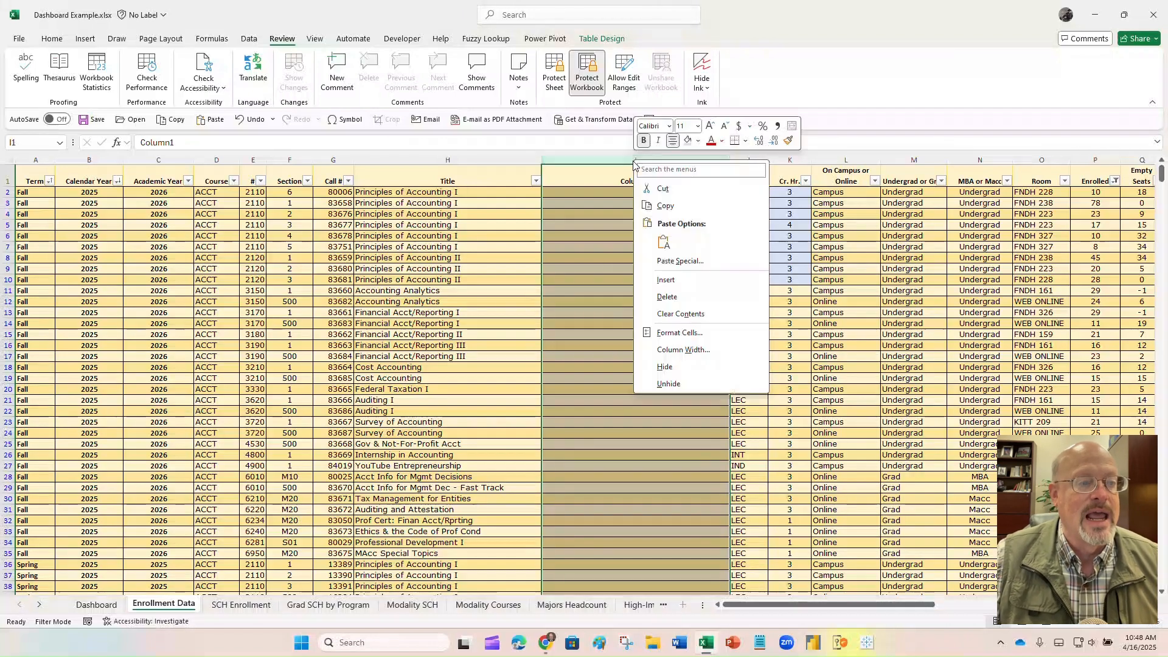
{"action": "left_click", "coordinate": [666, 296]}
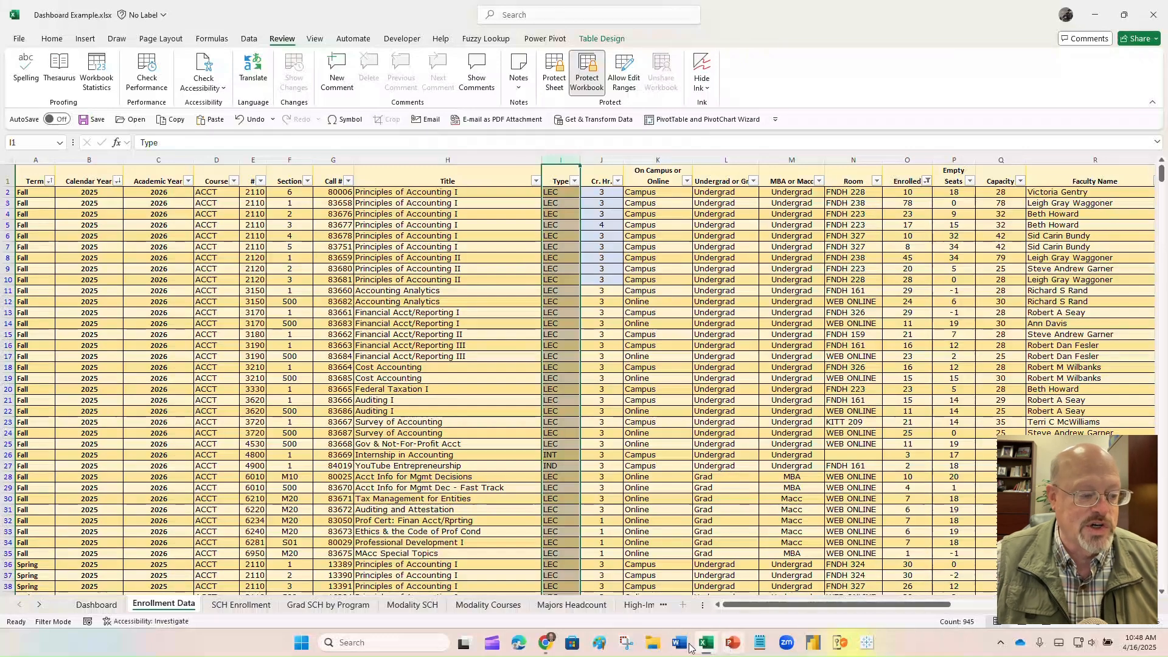
{"action": "right_click", "coordinate": [492, 604]}
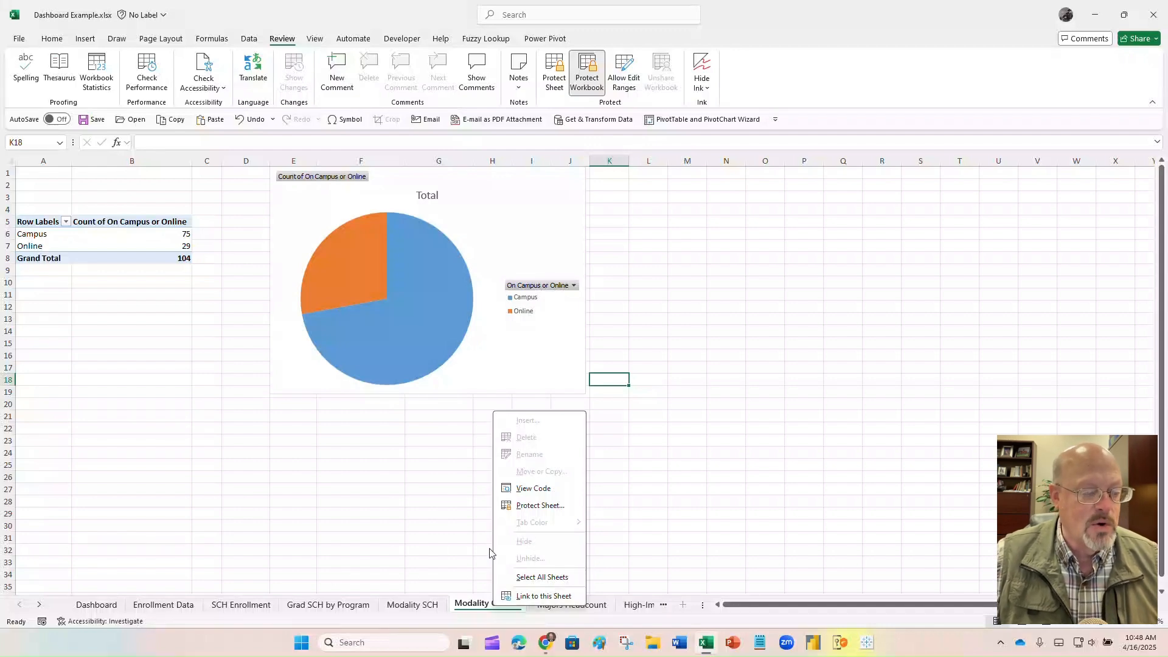
{"action": "left_click", "coordinate": [454, 523]}
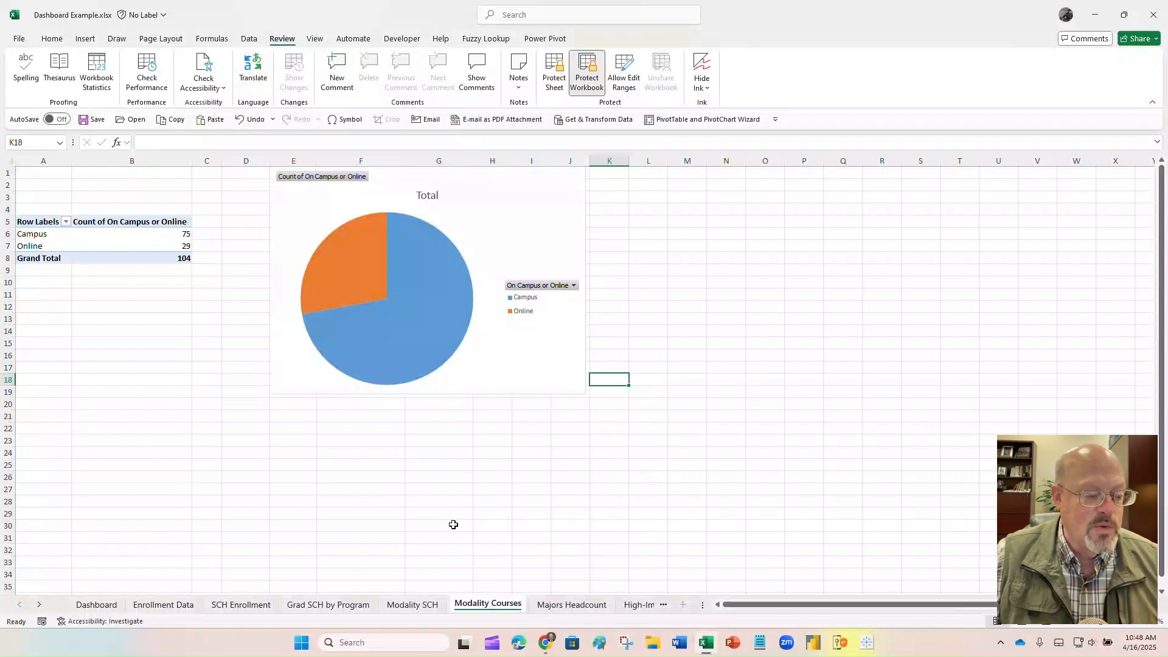
{"action": "left_click", "coordinate": [97, 607]}
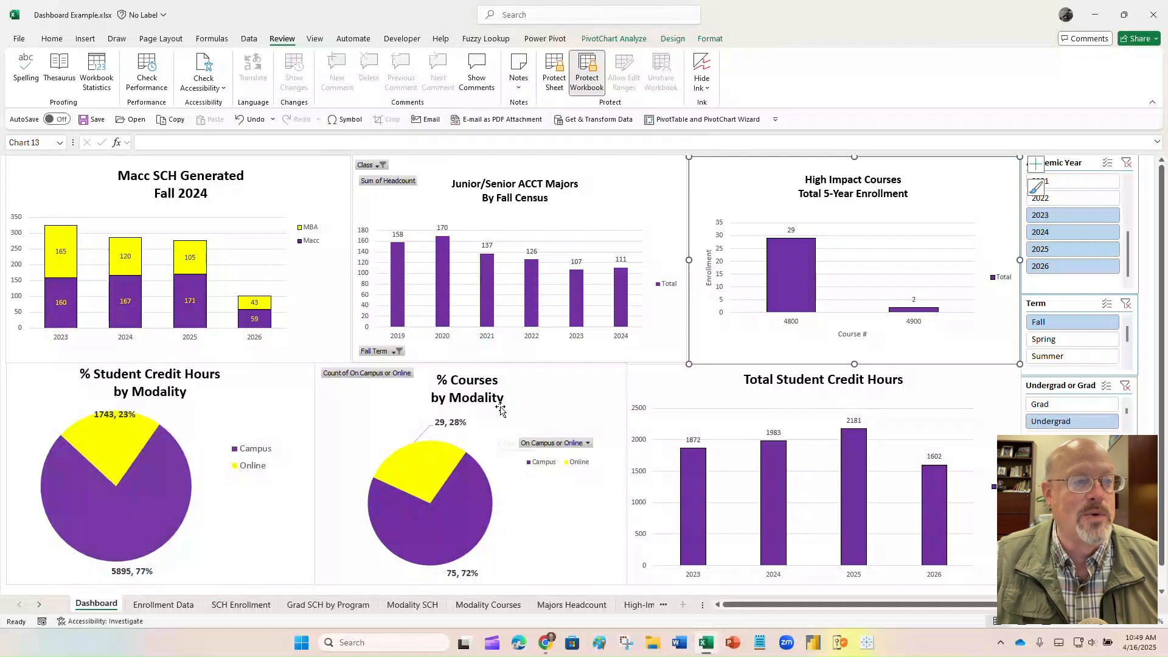
- Unprotect the workbook with its password, then re-protect the structure with a new password
{"action": "left_click", "coordinate": [589, 71]}
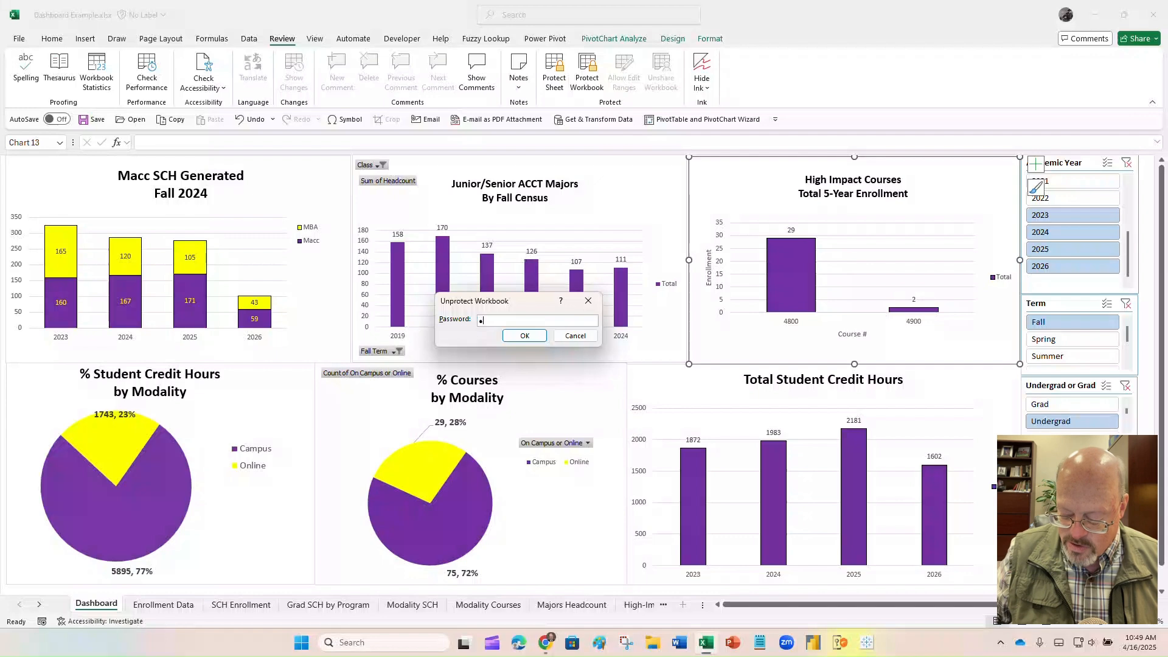
{"action": "key", "text": "Return"}
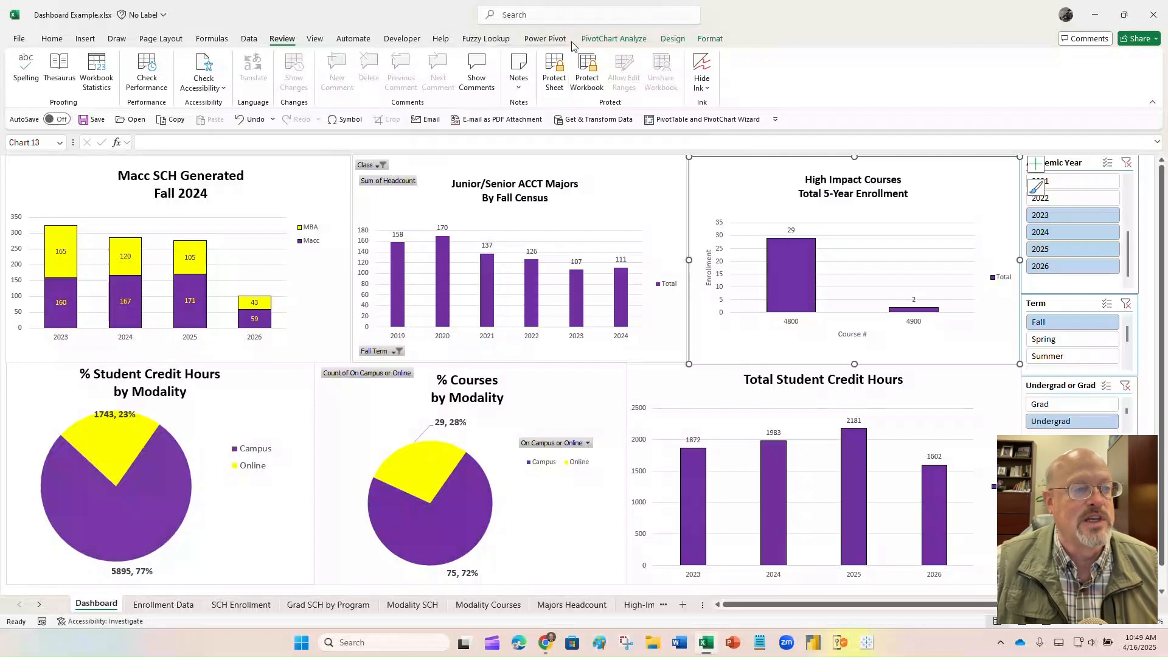
{"action": "left_click", "coordinate": [582, 68]}
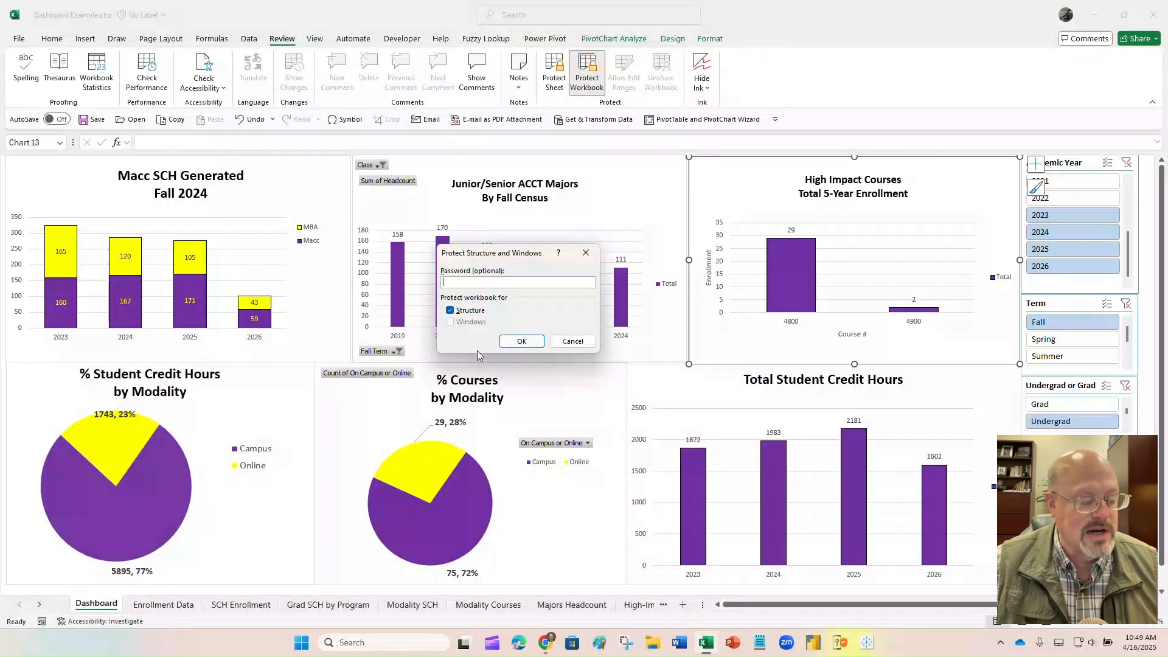
{"action": "type", "text": "••••"}
{"action": "key", "text": "Return"}
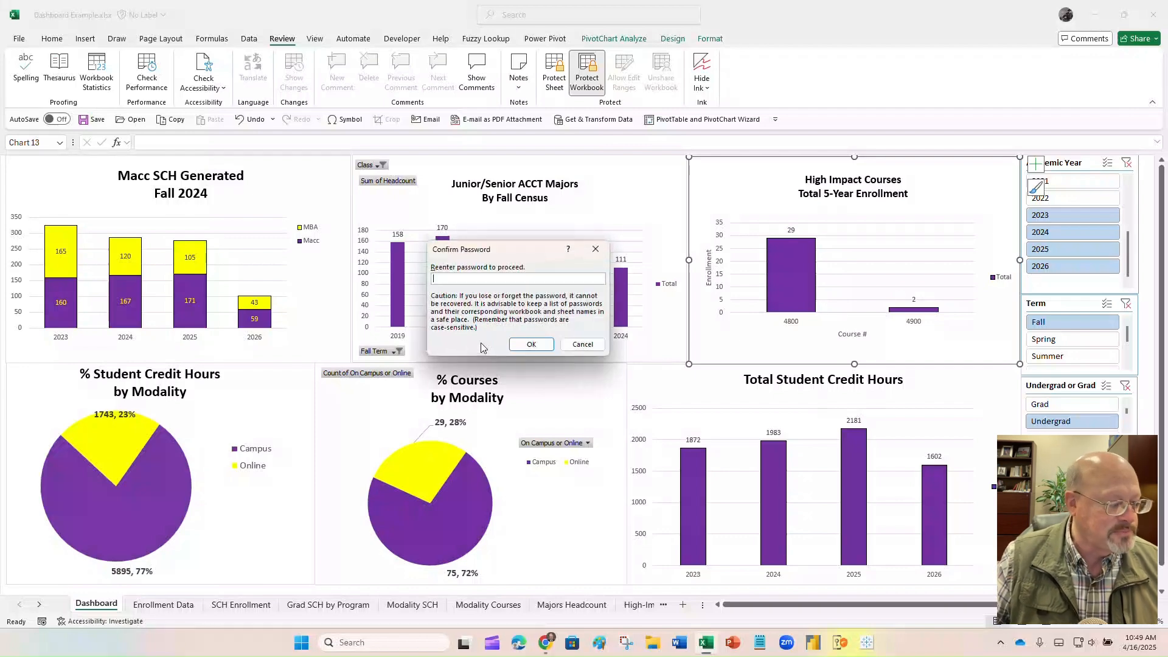
- Confirm the structure password, then remove workbook structure protection again using the password
{"action": "type", "text": "••••"}
{"action": "key", "text": "Return"}
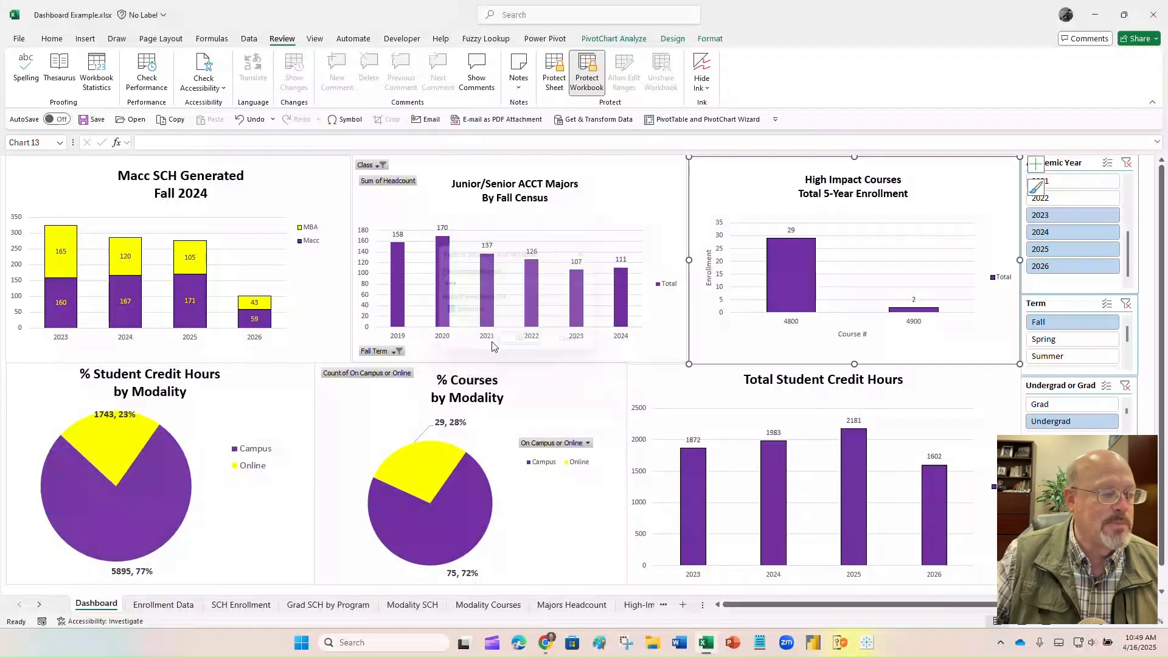
{"action": "right_click", "coordinate": [155, 609]}
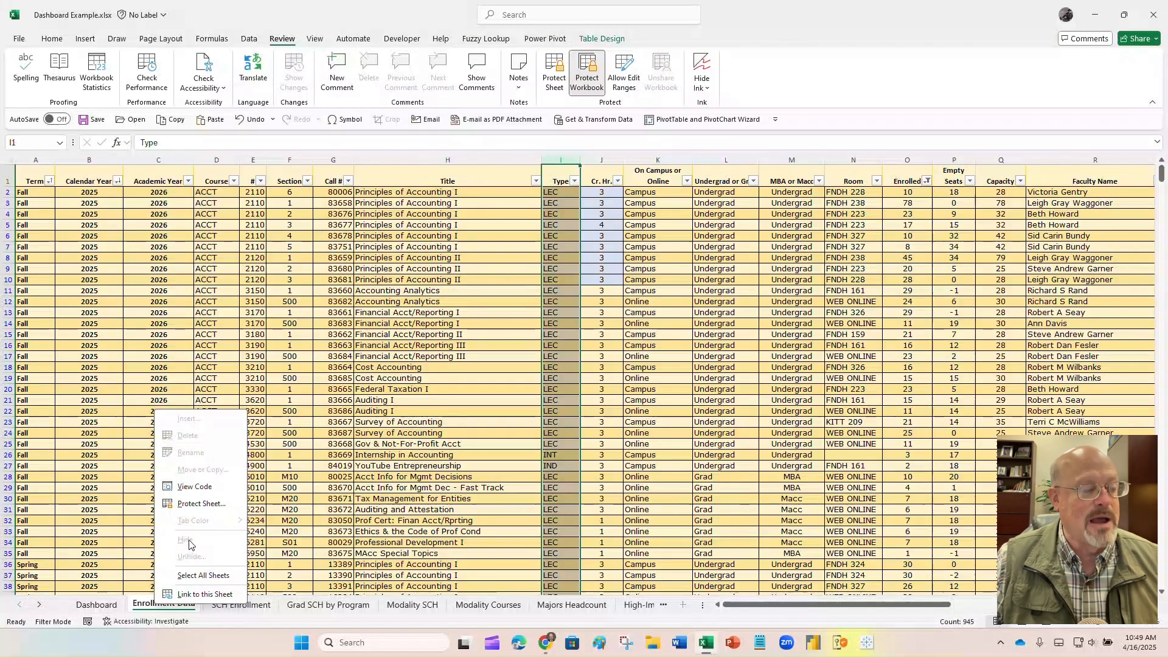
{"action": "left_click", "coordinate": [587, 98]}
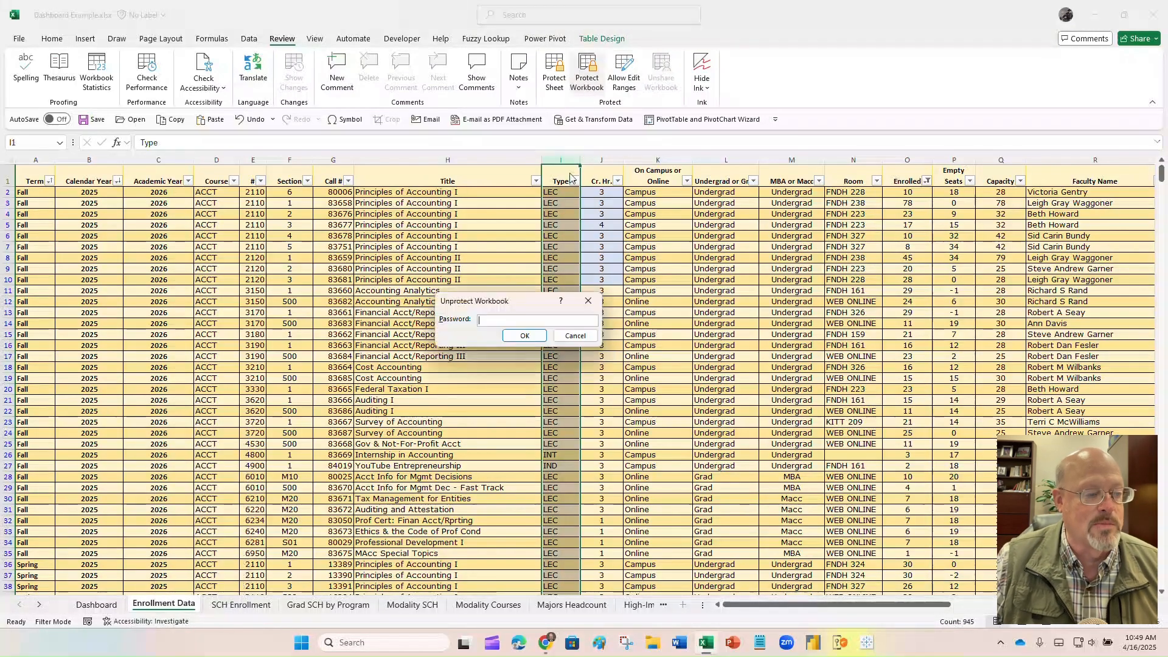
{"action": "type", "text": "•"}
{"action": "left_click", "coordinate": [525, 336]}
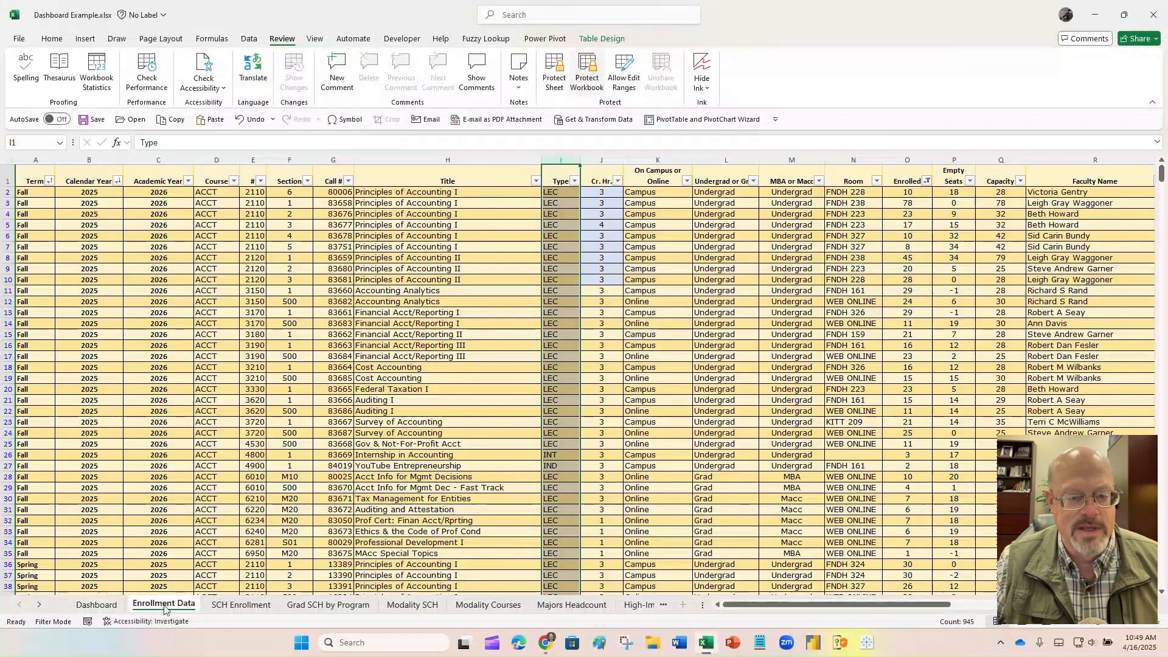
- From the Dashboard sheet, hide the Enrollment Data, SCH Enrollment and Grad SCH by Program sheets
{"action": "left_click", "coordinate": [102, 606]}
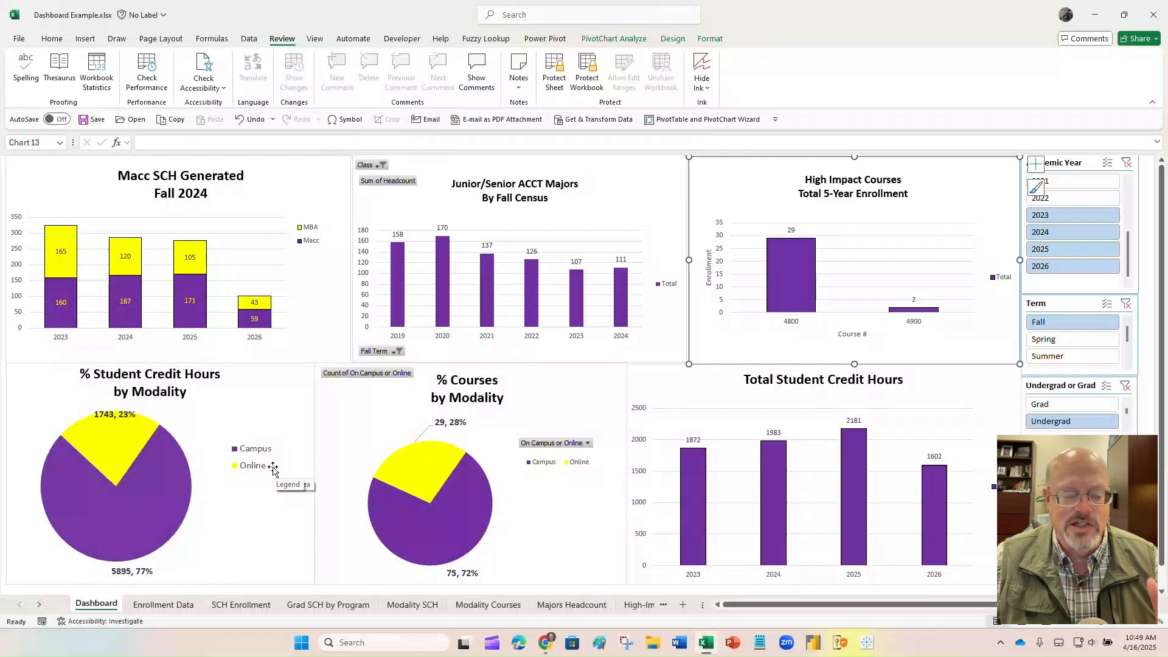
{"action": "right_click", "coordinate": [170, 606]}
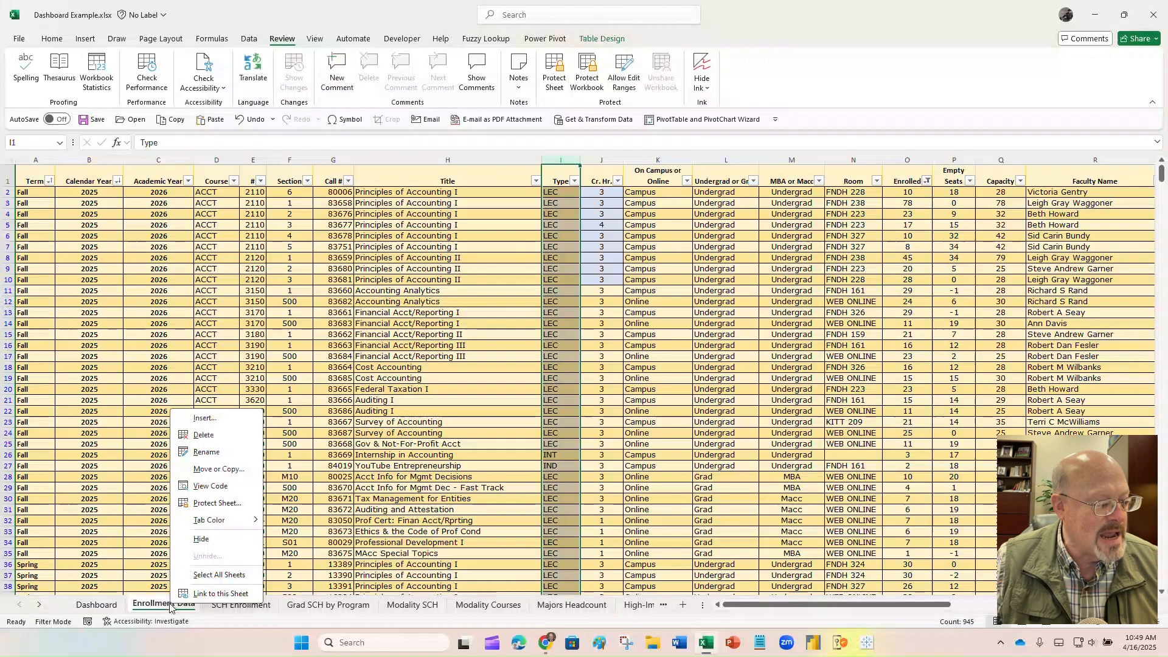
{"action": "left_click", "coordinate": [202, 539]}
{"action": "right_click", "coordinate": [179, 609]}
{"action": "left_click", "coordinate": [212, 539]}
{"action": "right_click", "coordinate": [206, 606]}
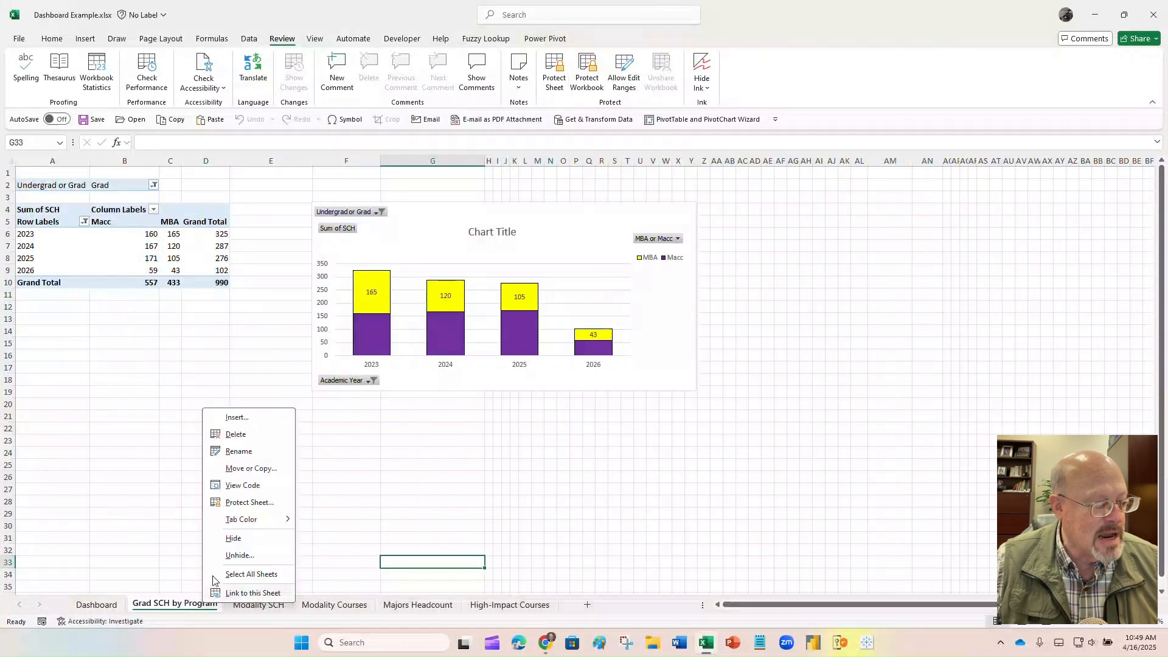
{"action": "left_click", "coordinate": [230, 538]}
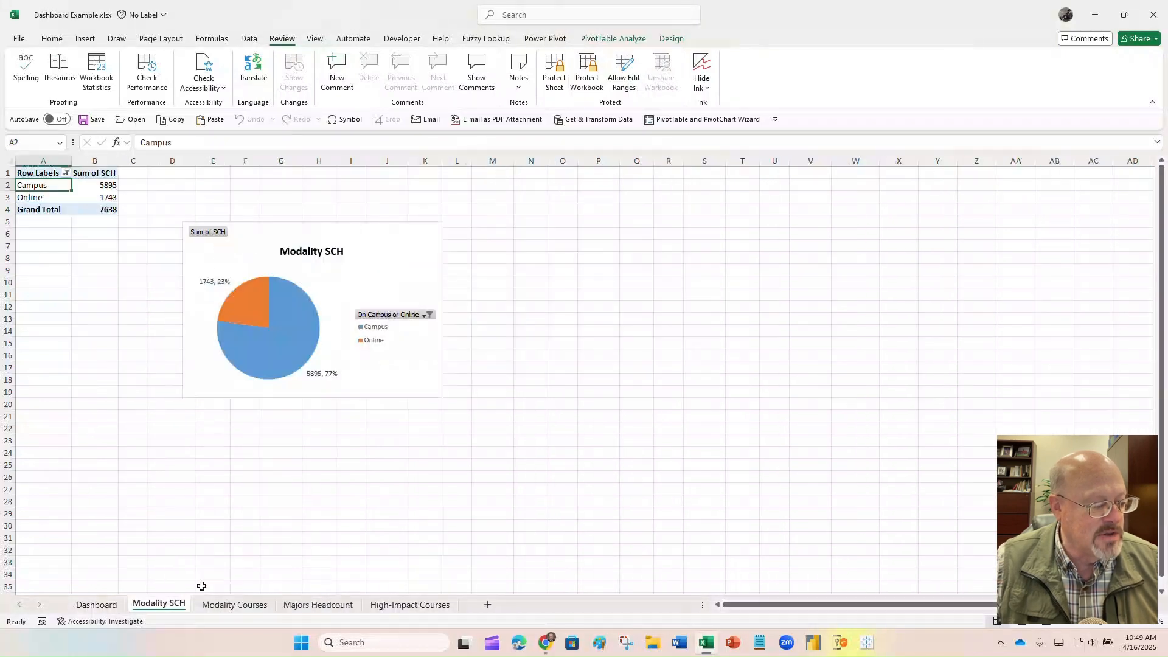
- Hide the Modality SCH, Modality Courses, Majors Headcount and High-Impact Courses sheets
{"action": "right_click", "coordinate": [163, 606]}
{"action": "left_click", "coordinate": [195, 538]}
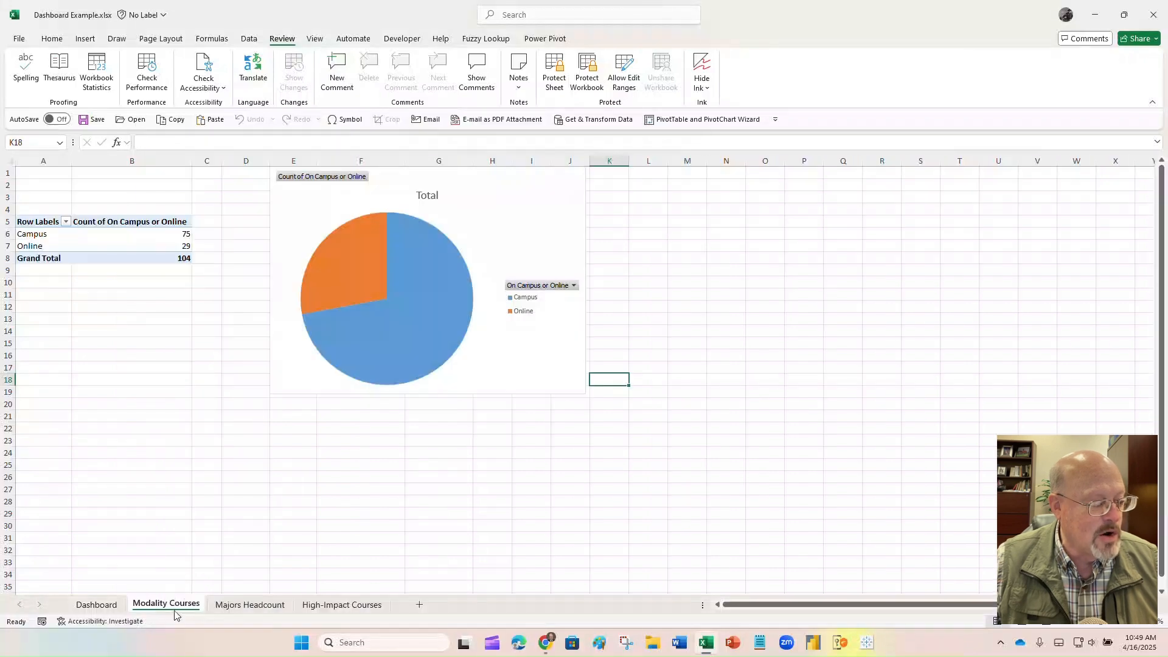
{"action": "right_click", "coordinate": [175, 613]}
{"action": "left_click", "coordinate": [231, 539]}
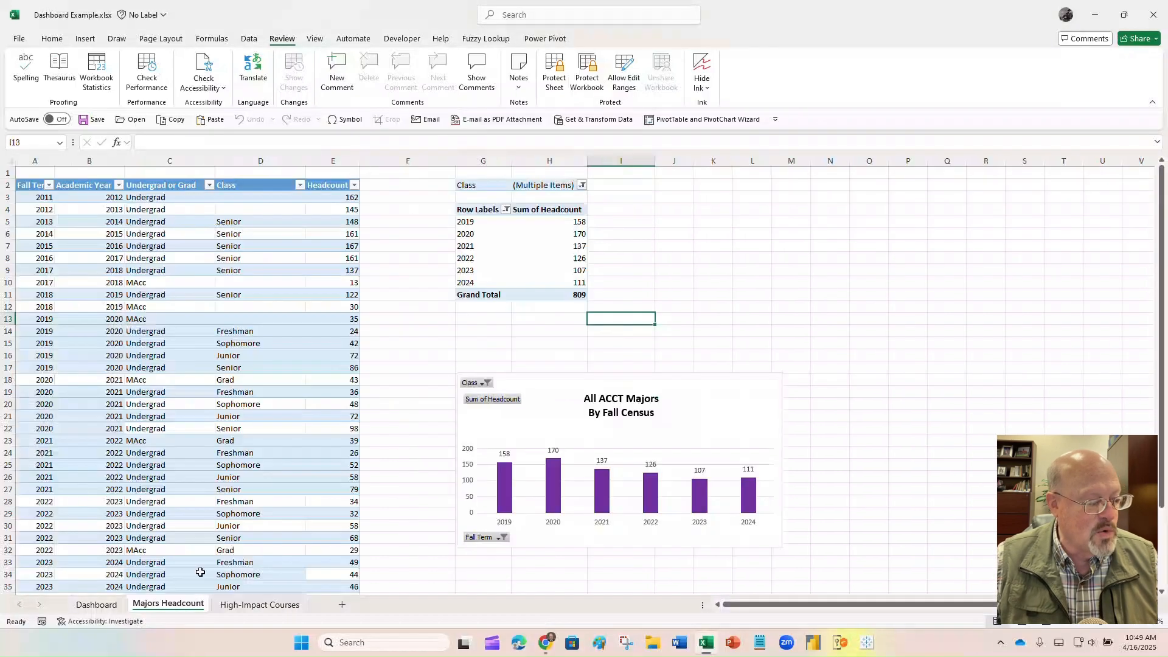
{"action": "right_click", "coordinate": [188, 603]}
{"action": "left_click", "coordinate": [210, 539]}
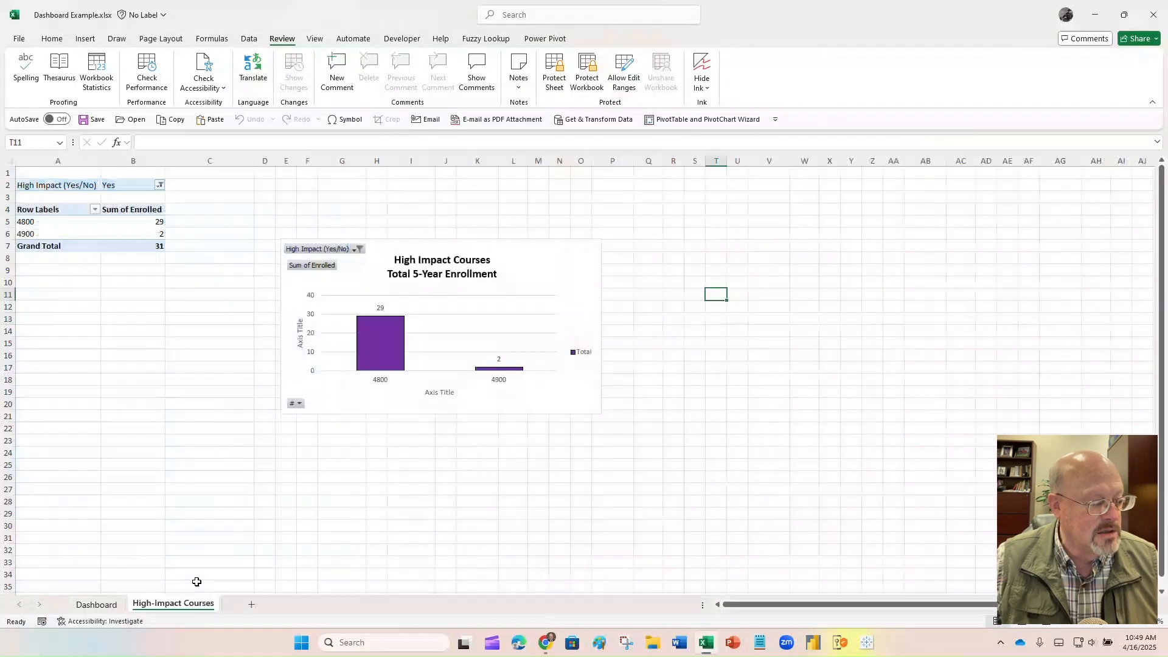
{"action": "right_click", "coordinate": [181, 609]}
{"action": "left_click", "coordinate": [210, 539]}
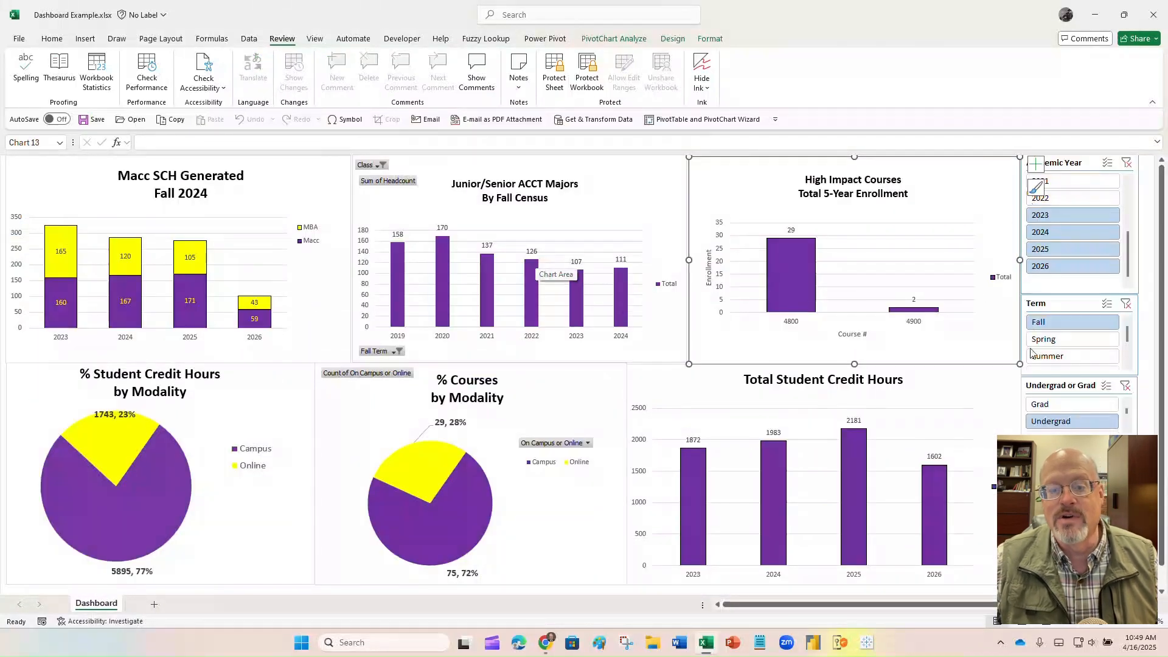
- Filter the Term slicer to Spring, then Summer, then clear it to show all terms
{"action": "left_click", "coordinate": [1079, 342]}
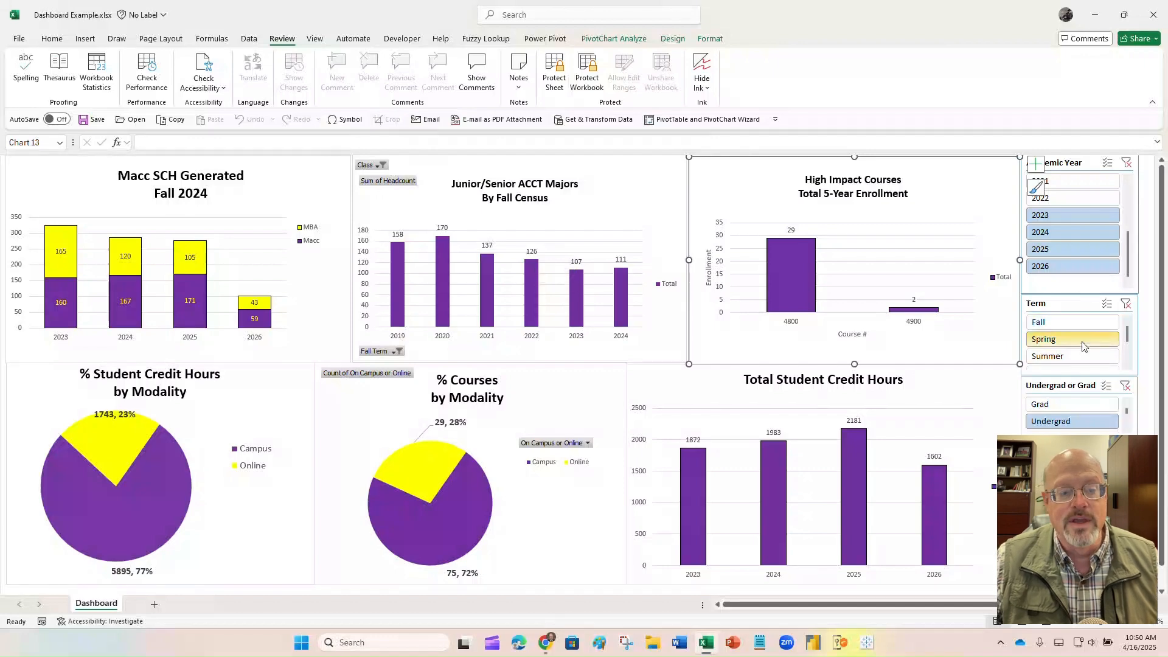
{"action": "left_click", "coordinate": [1069, 357]}
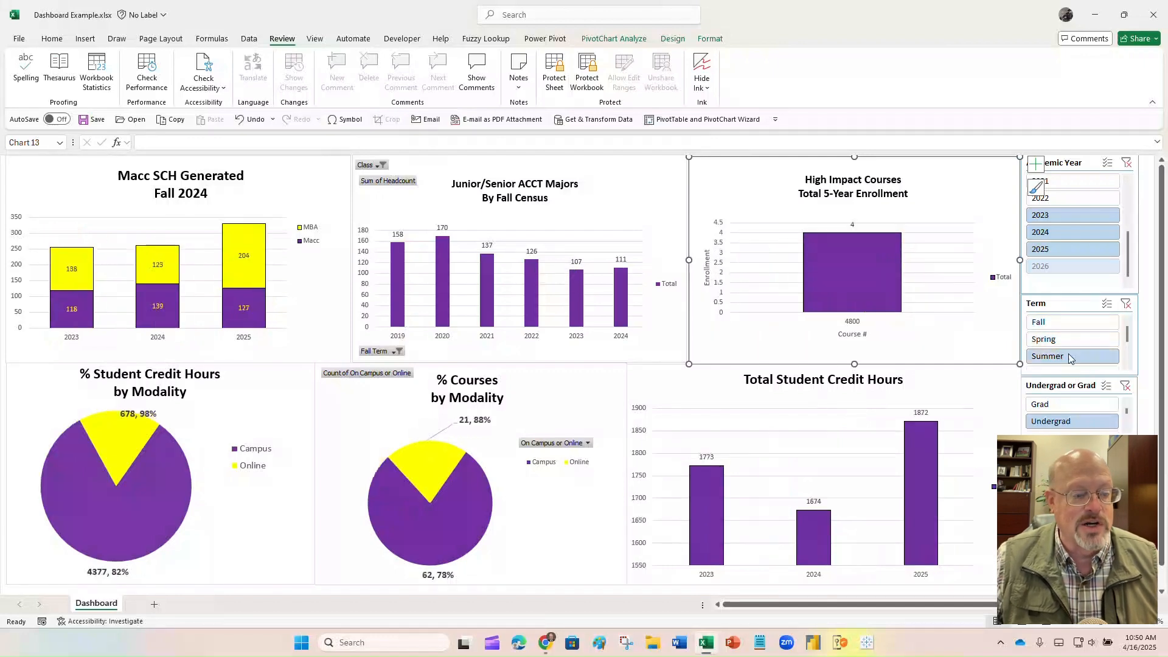
{"action": "left_click", "coordinate": [1126, 304]}
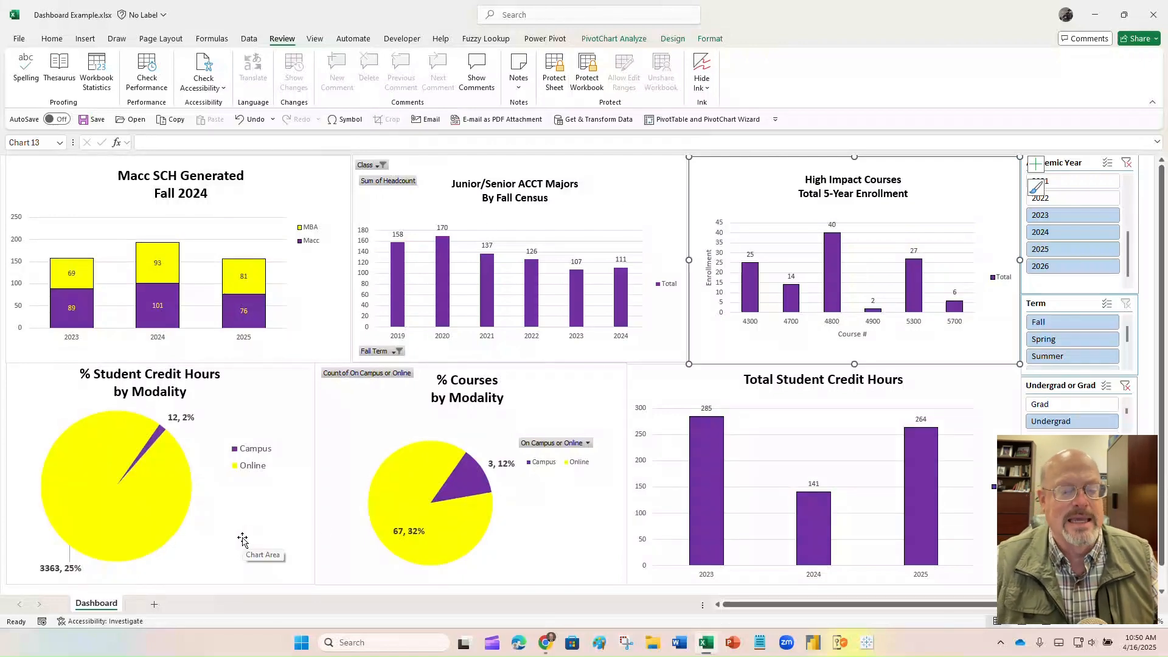
- Protect the workbook structure with a confirmed password and verify sheet tab actions are blocked
{"action": "right_click", "coordinate": [102, 608]}
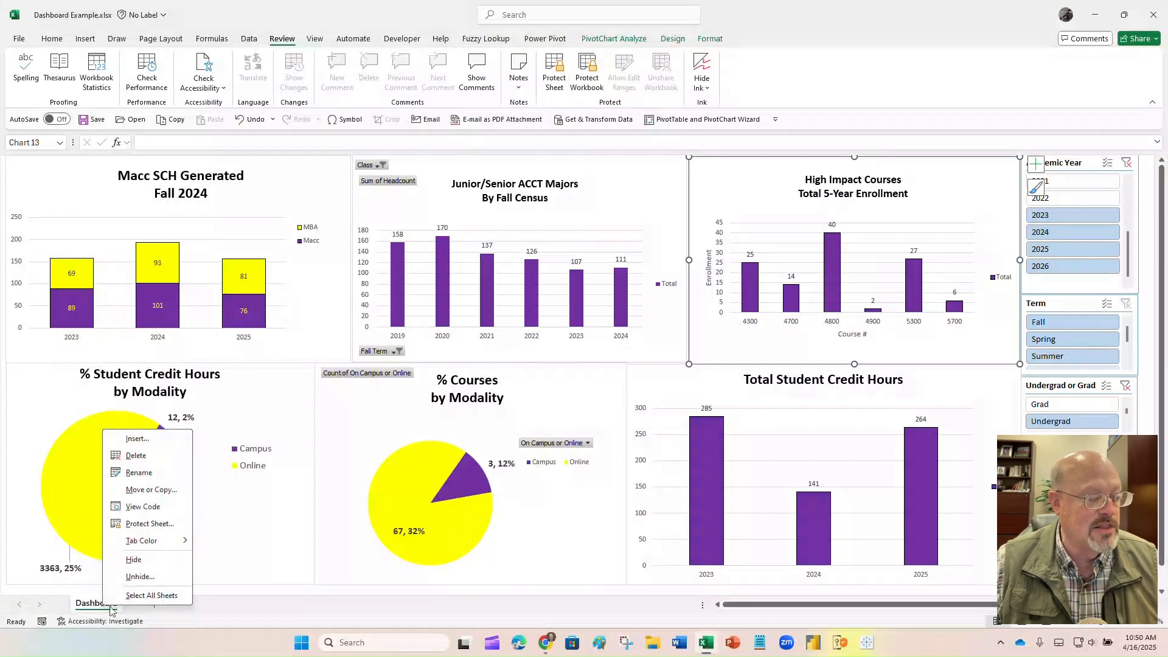
{"action": "key", "text": "Escape"}
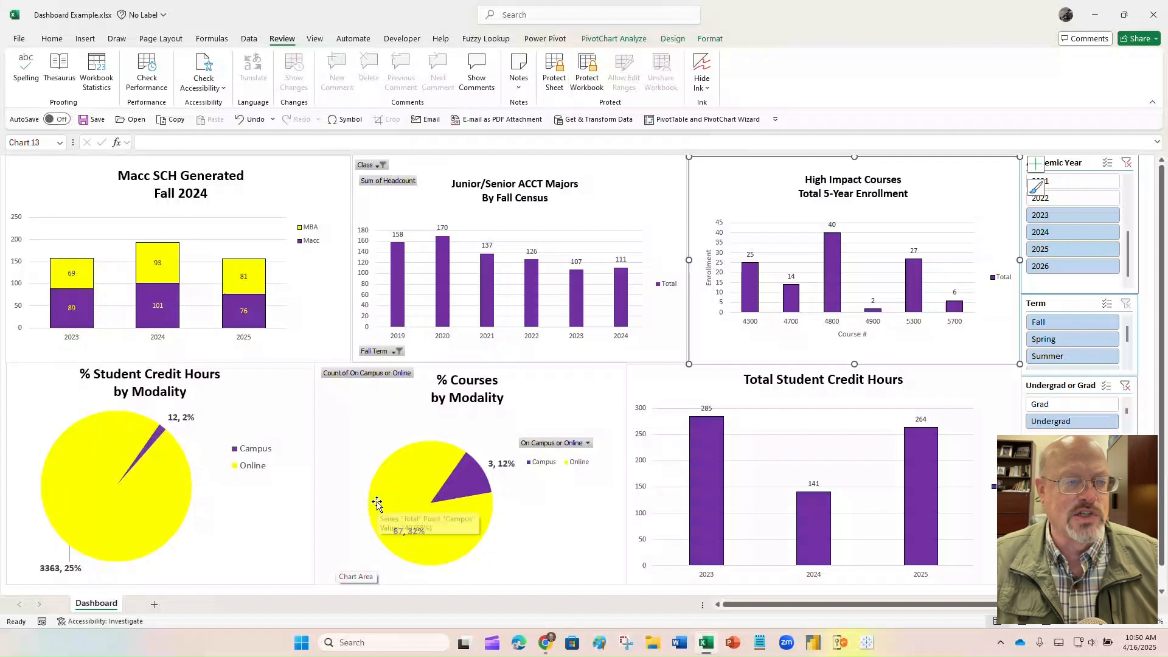
{"action": "left_click", "coordinate": [589, 67]}
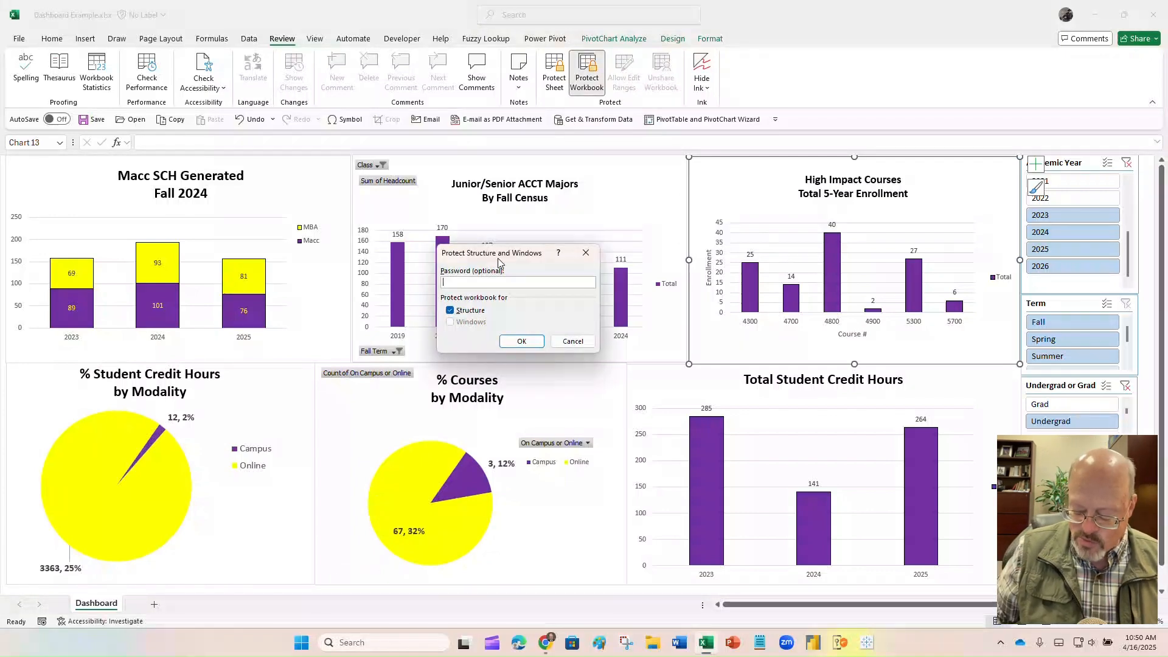
{"action": "key", "text": "Return"}
{"action": "type", "text": "abc"}
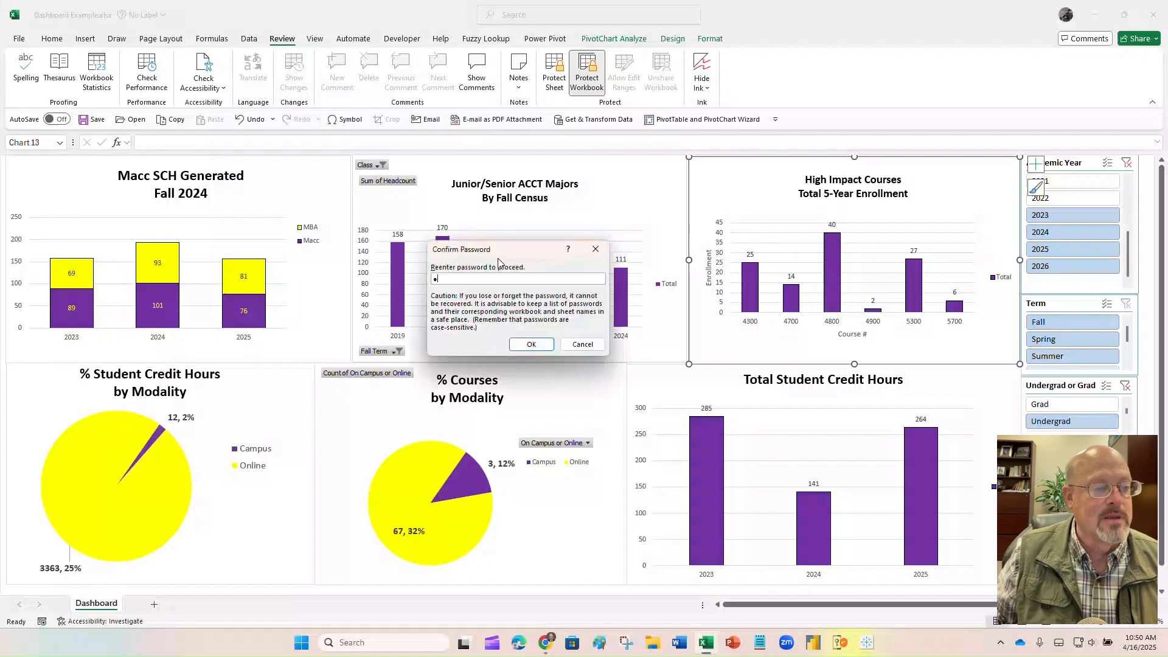
{"action": "key", "text": "Return"}
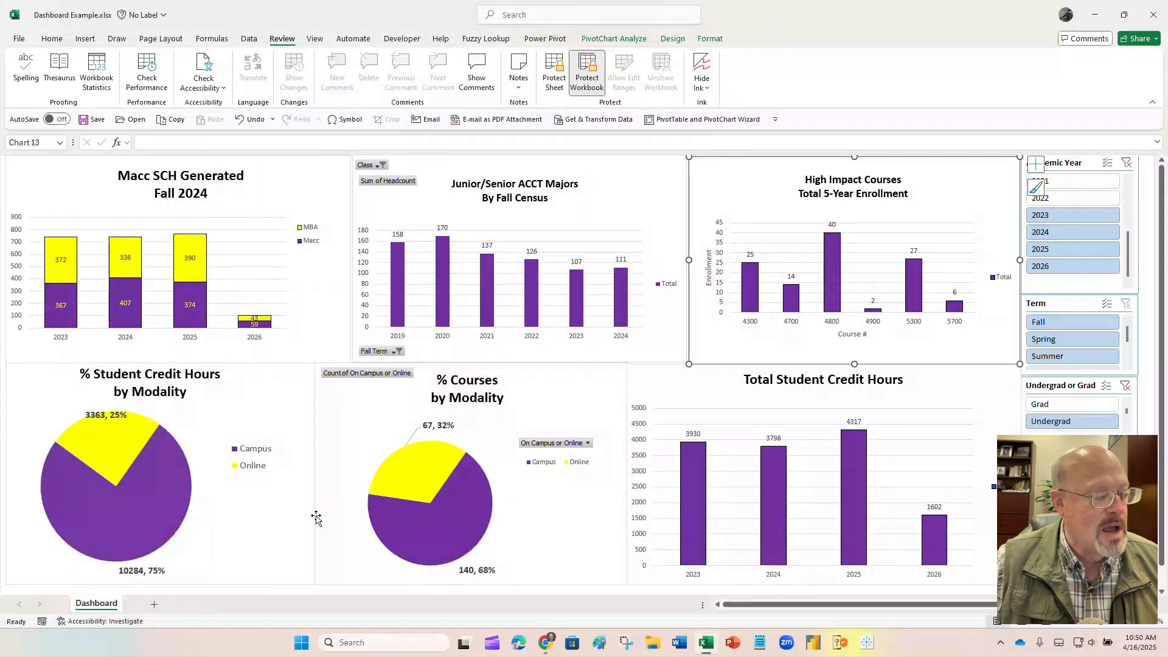
{"action": "right_click", "coordinate": [95, 603]}
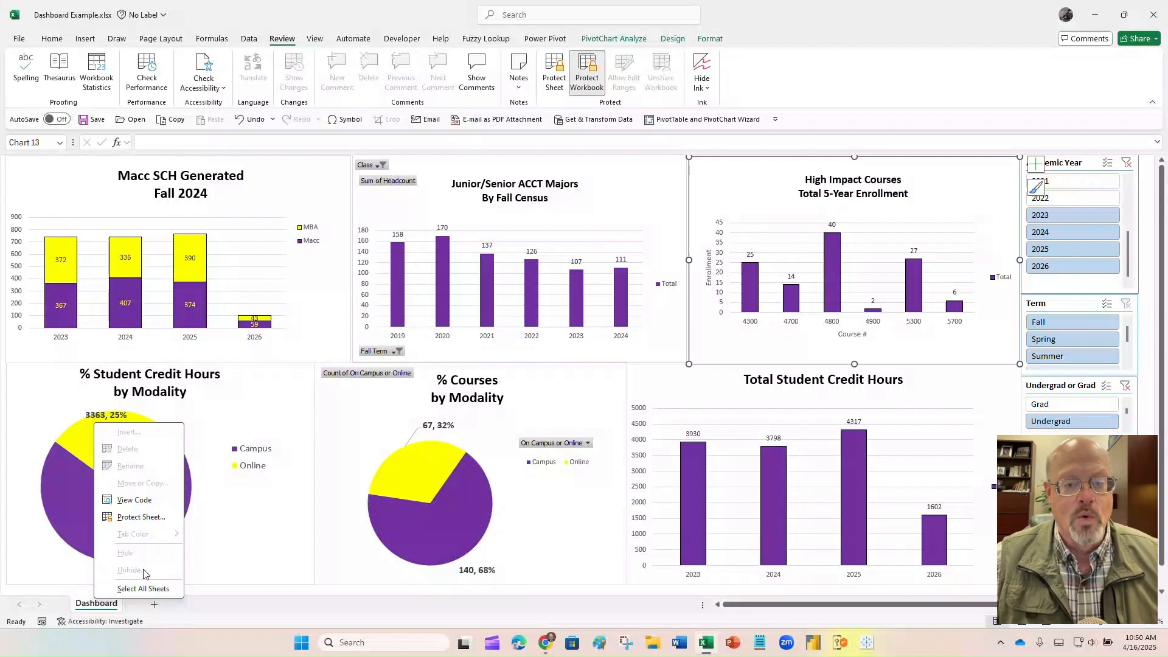
{"action": "left_click", "coordinate": [674, 169]}
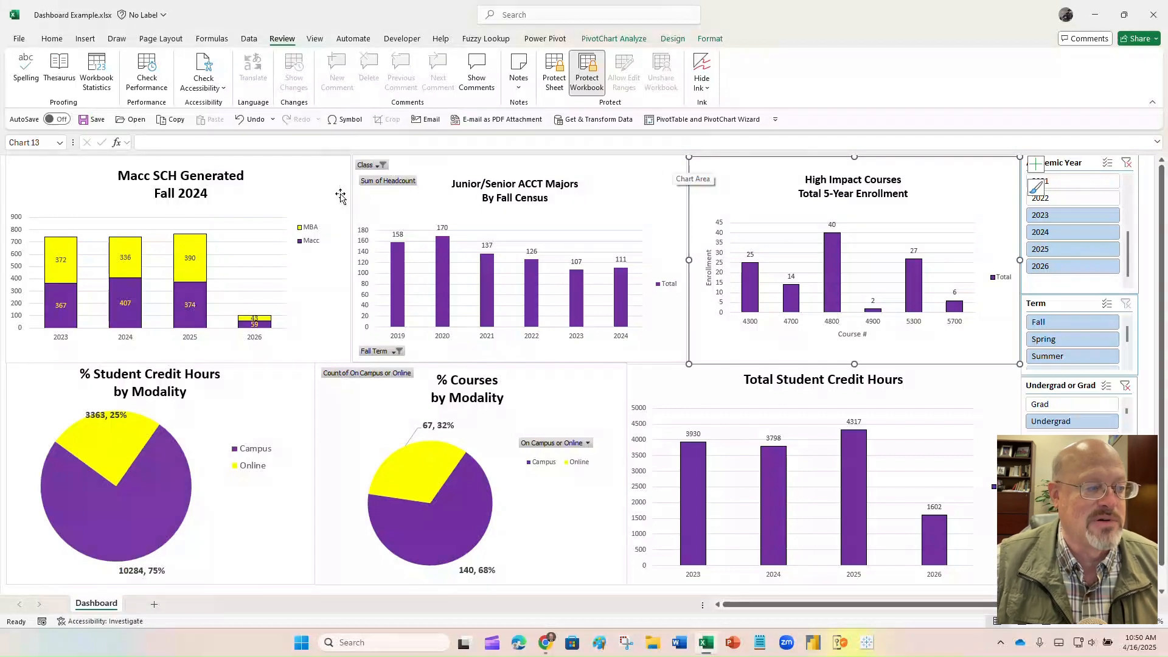
{"action": "left_click", "coordinate": [653, 192]}
{"action": "left_click", "coordinate": [677, 177]}
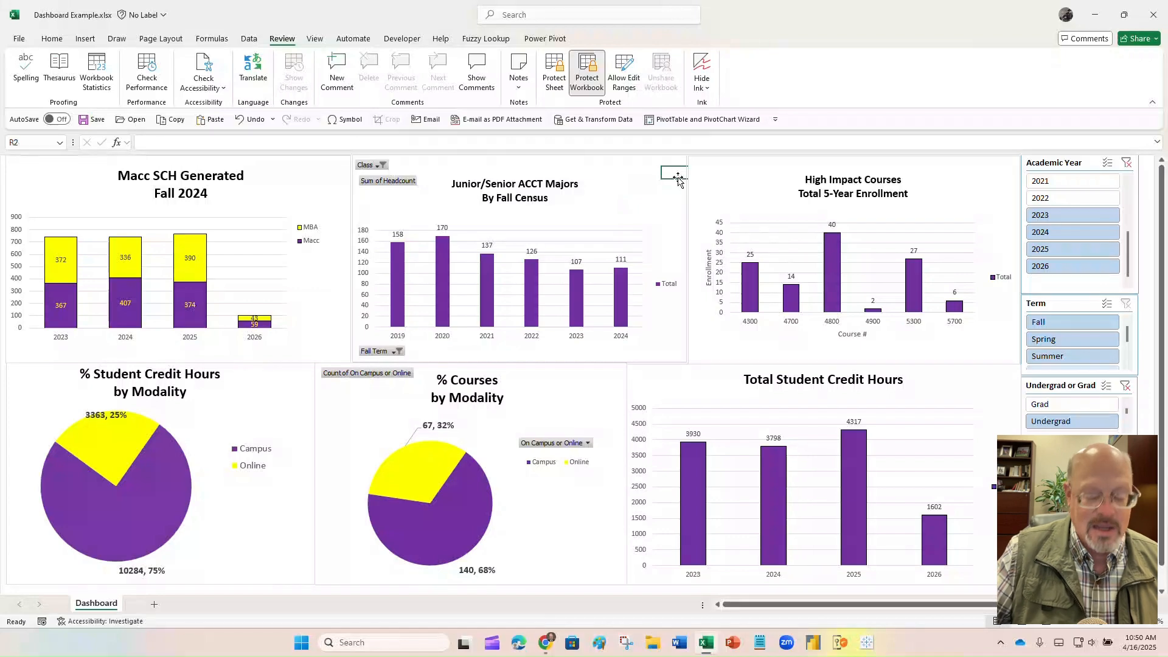
{"action": "left_click", "coordinate": [307, 369]}
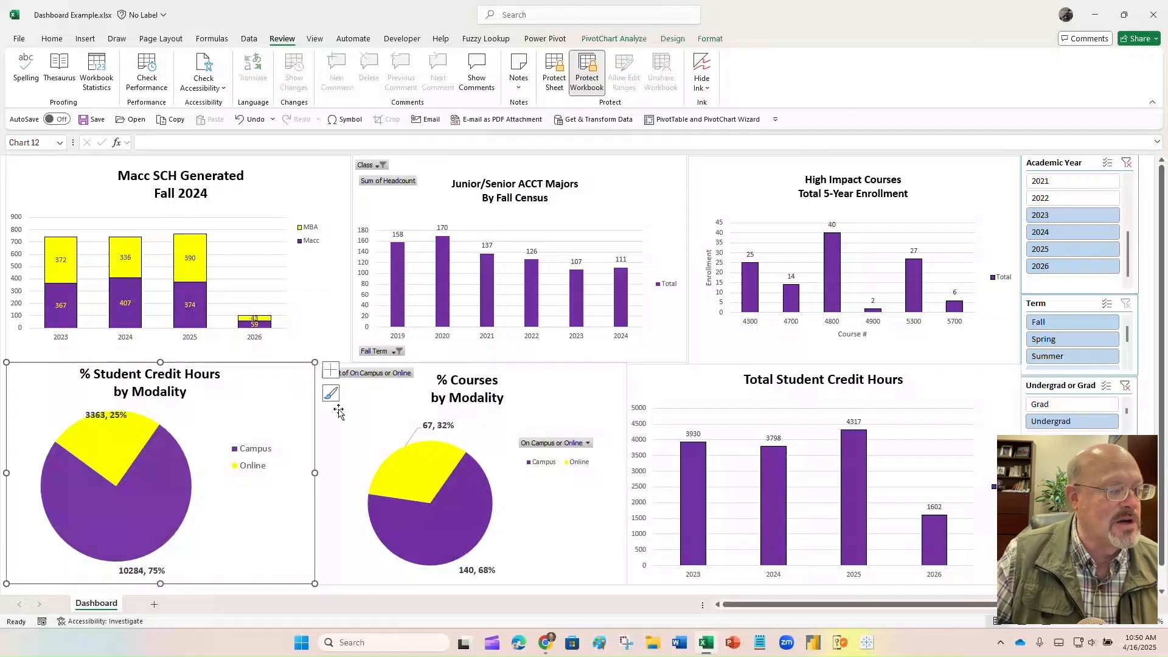
{"action": "left_click", "coordinate": [369, 210]}
{"action": "left_click", "coordinate": [343, 228]}
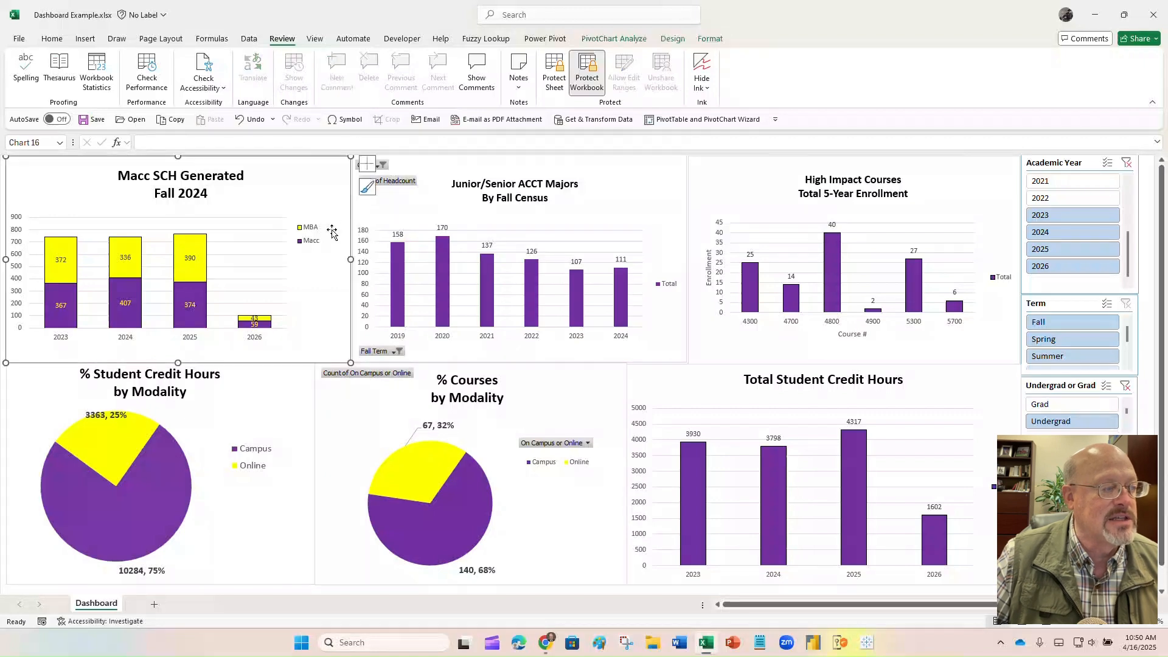
{"action": "left_click", "coordinate": [327, 416]}
{"action": "left_click", "coordinate": [274, 406]}
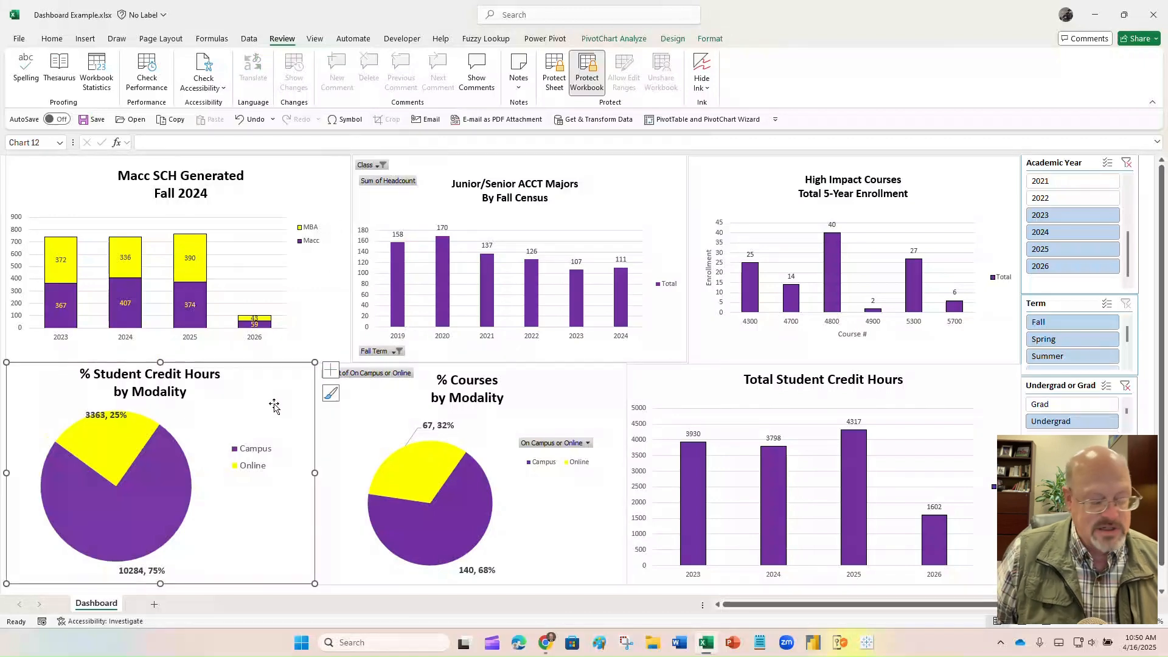
{"action": "key", "text": "Delete"}
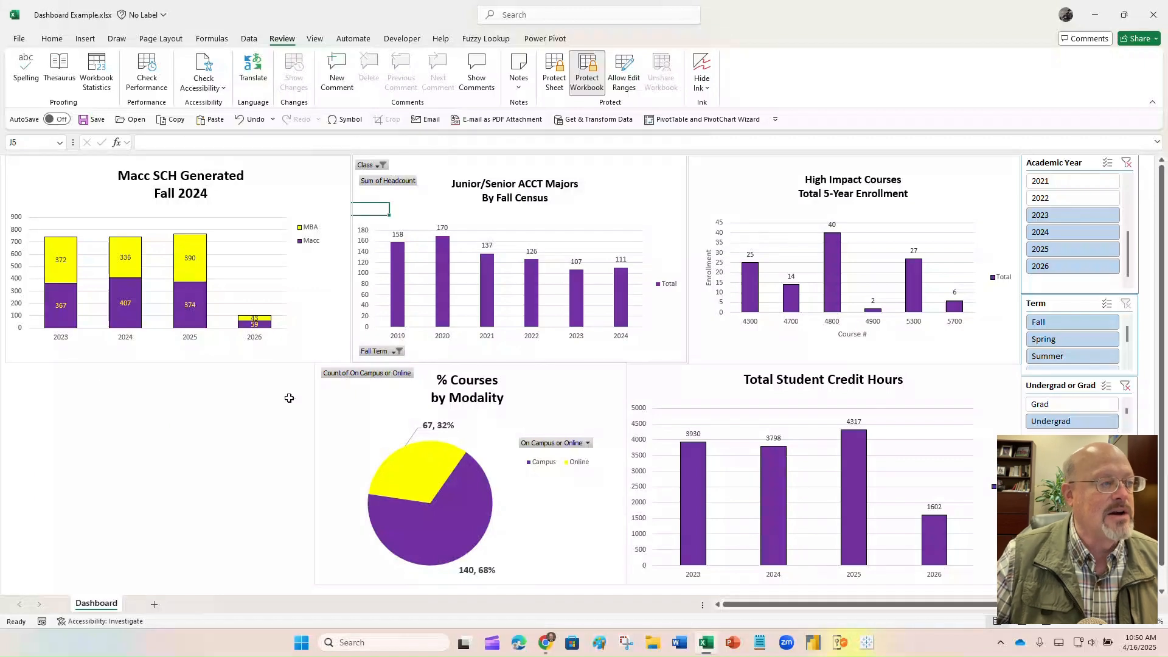
{"action": "left_click", "coordinate": [254, 119]}
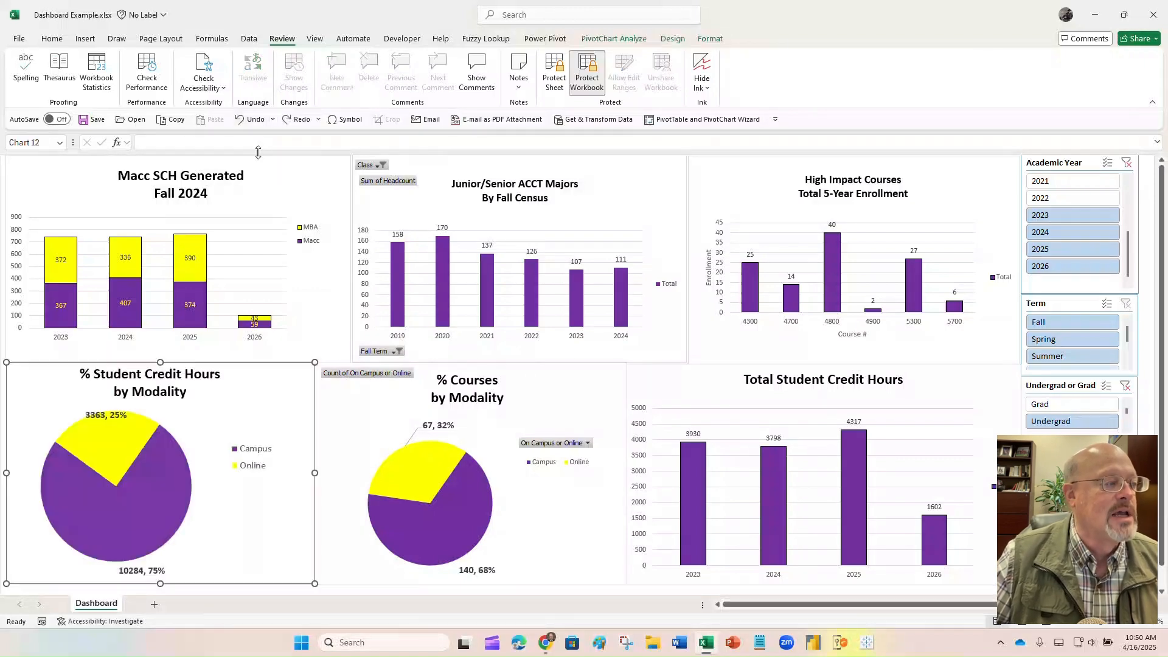
- Protect the Dashboard sheet with a confirmed password, keeping the default cell-selection permissions
{"action": "left_click", "coordinate": [551, 77]}
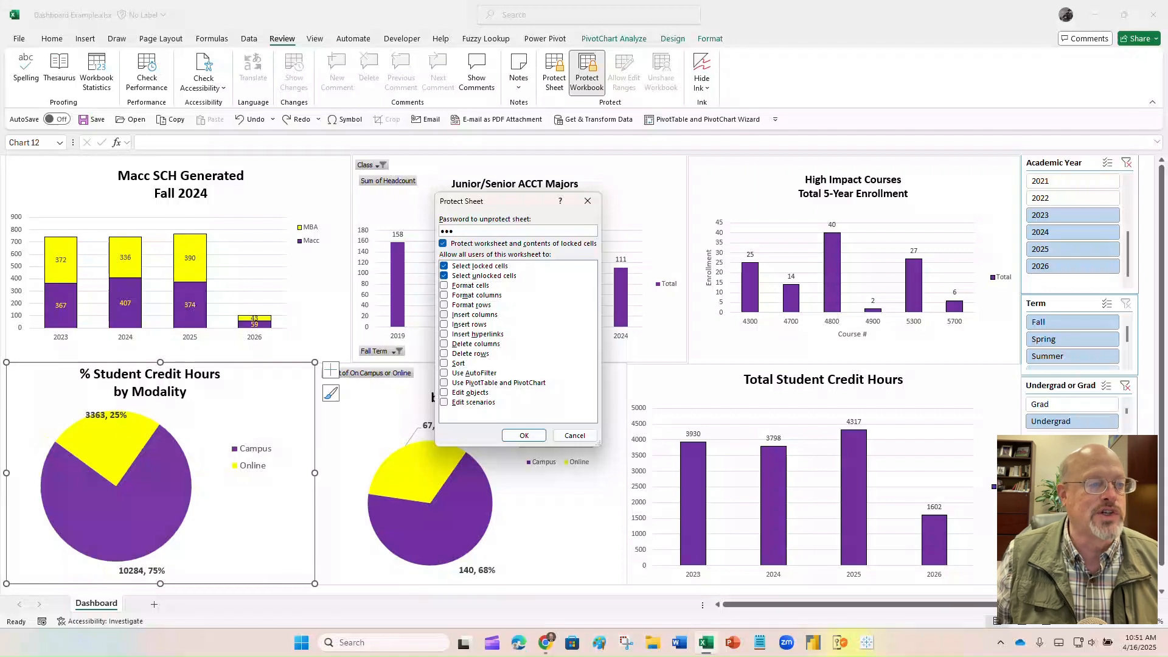
{"action": "key", "text": "Return"}
{"action": "type", "text": "****"}
{"action": "key", "text": "Return"}
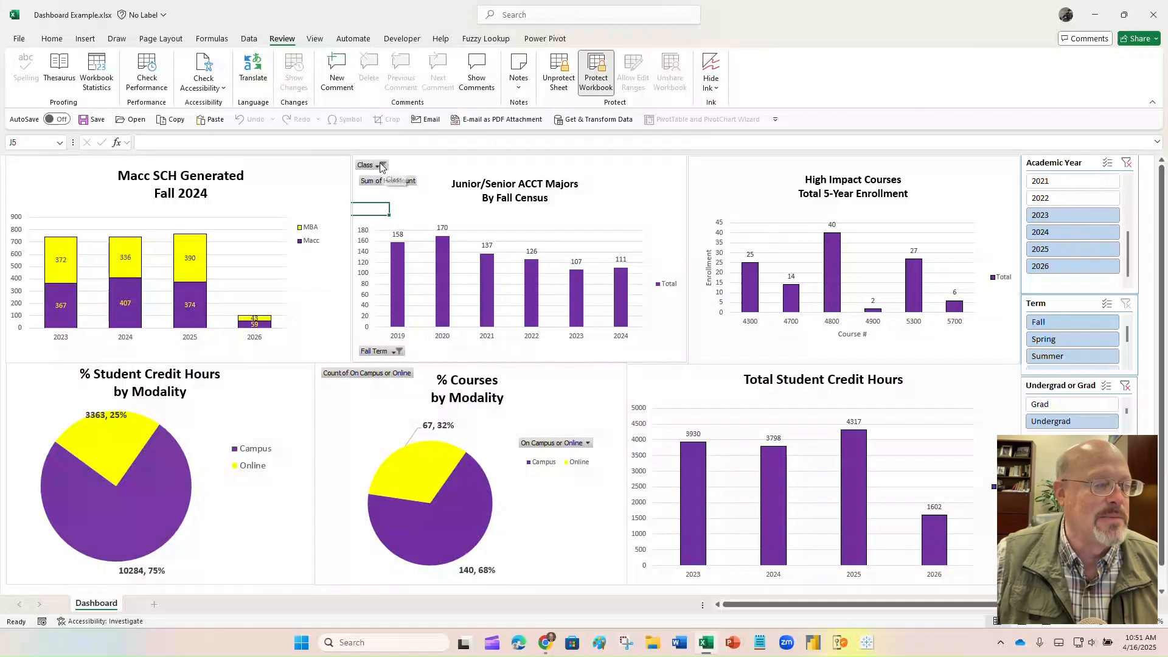
- Unprotect the Dashboard sheet by entering its password
{"action": "left_click", "coordinate": [557, 78]}
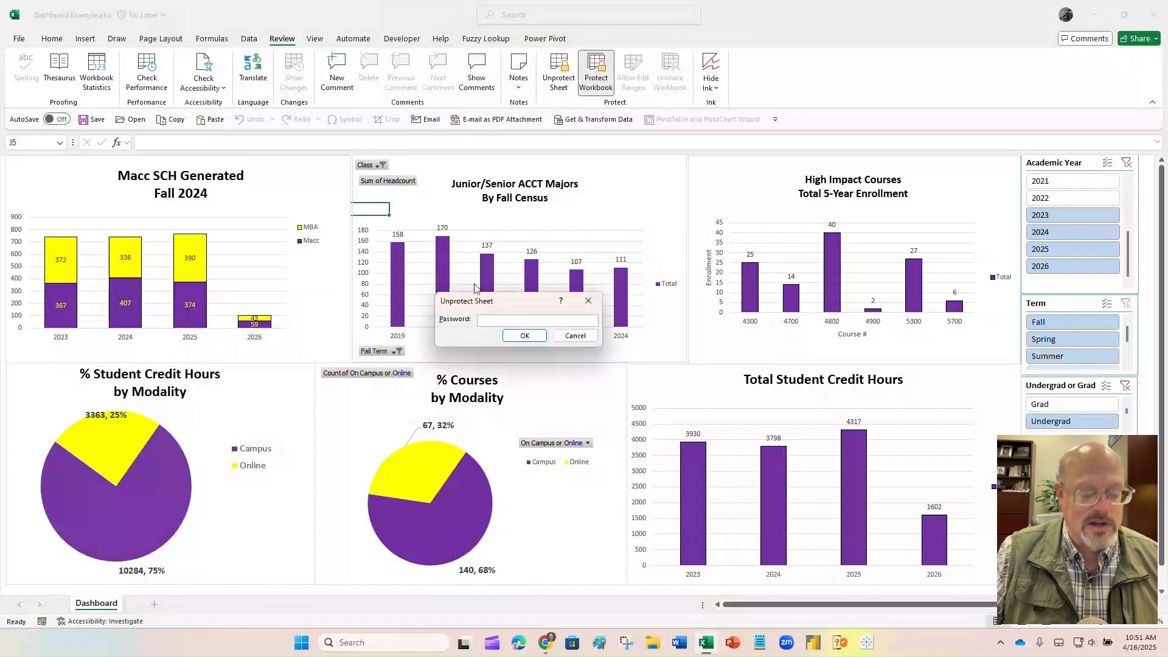
{"action": "left_click", "coordinate": [525, 336]}
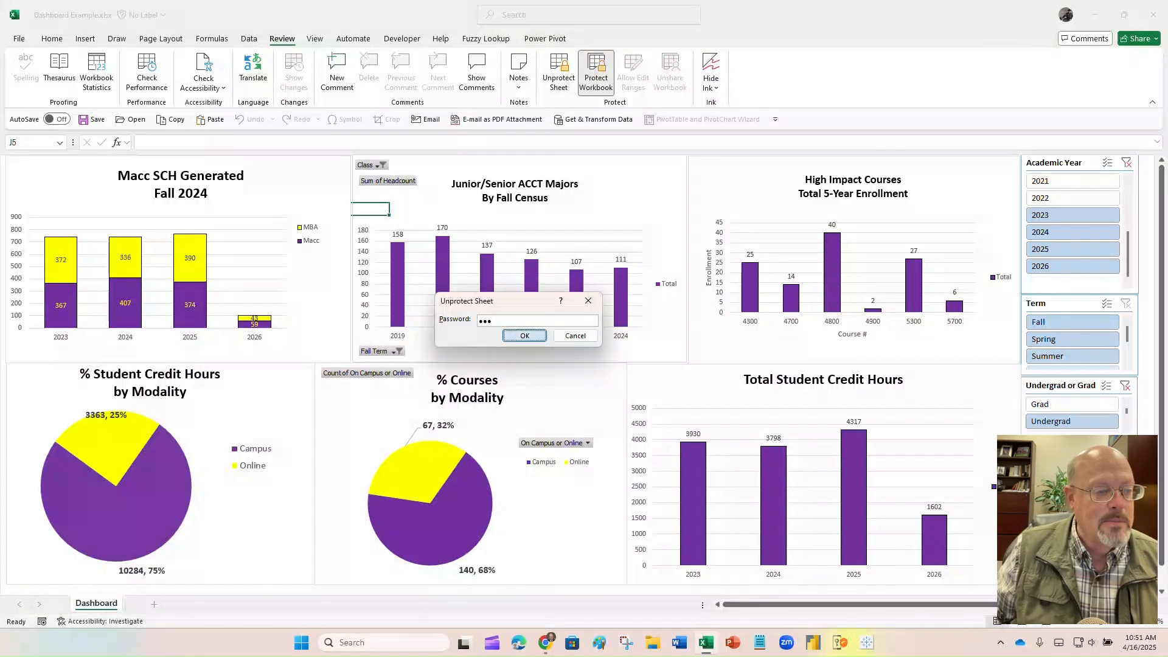